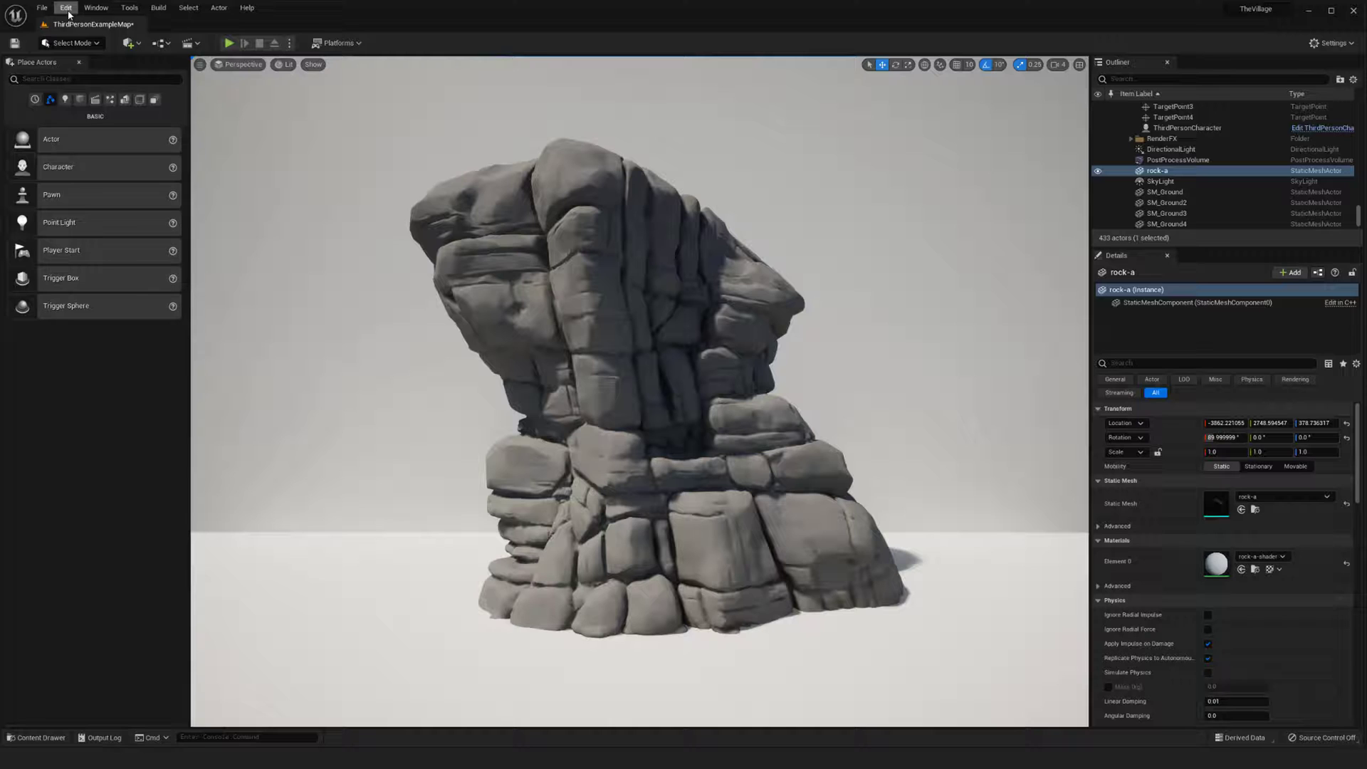
# - Search the engine plugins list for 'model' to check the modeling plugin, then close the list
pyautogui.click(66, 8)
pyautogui.click(99, 178)
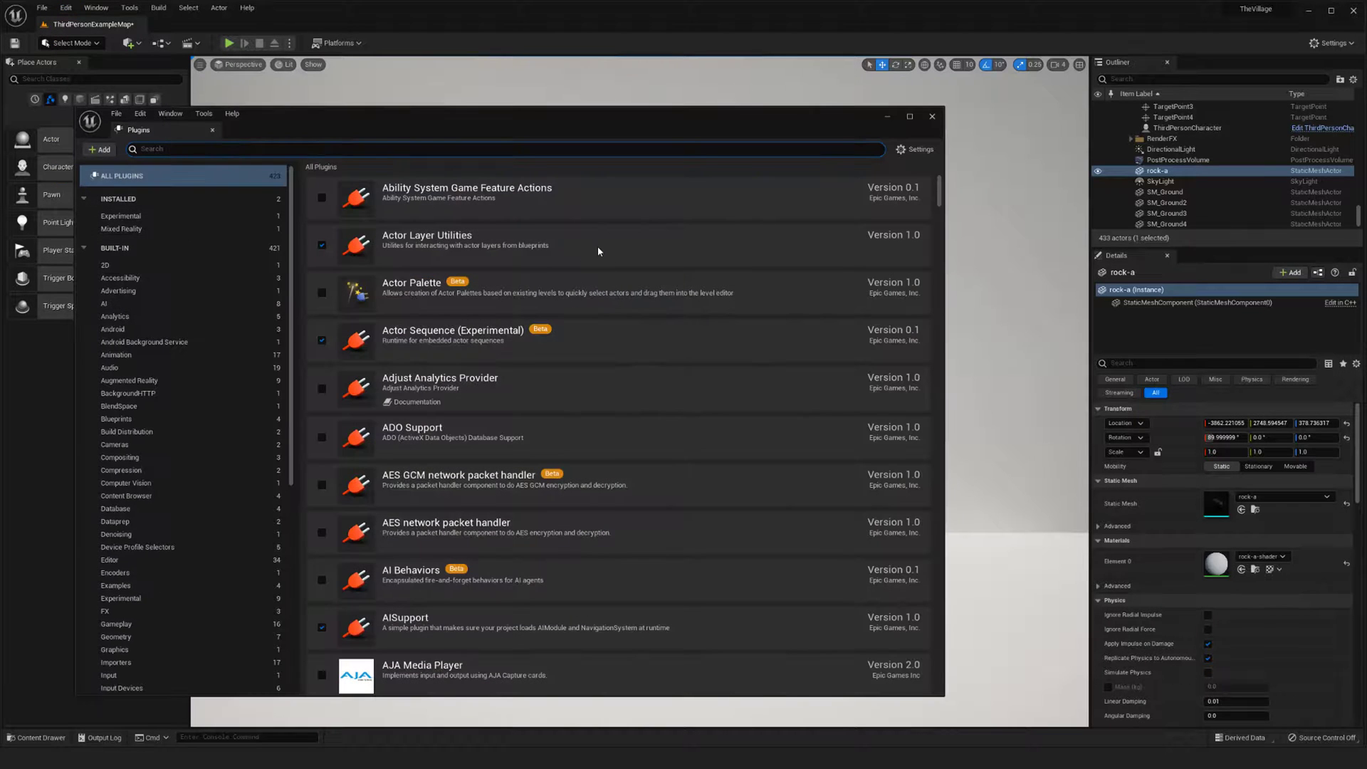
pyautogui.write('model')
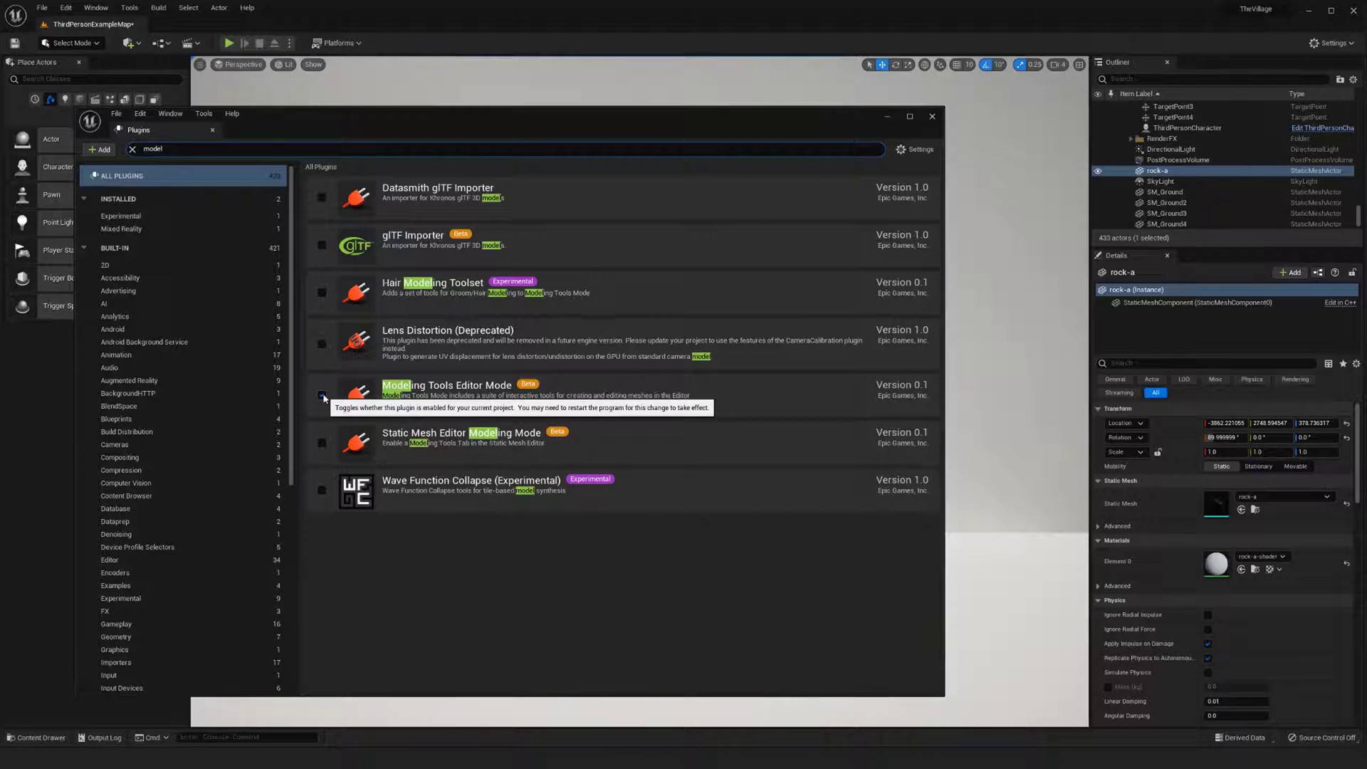
pyautogui.click(932, 117)
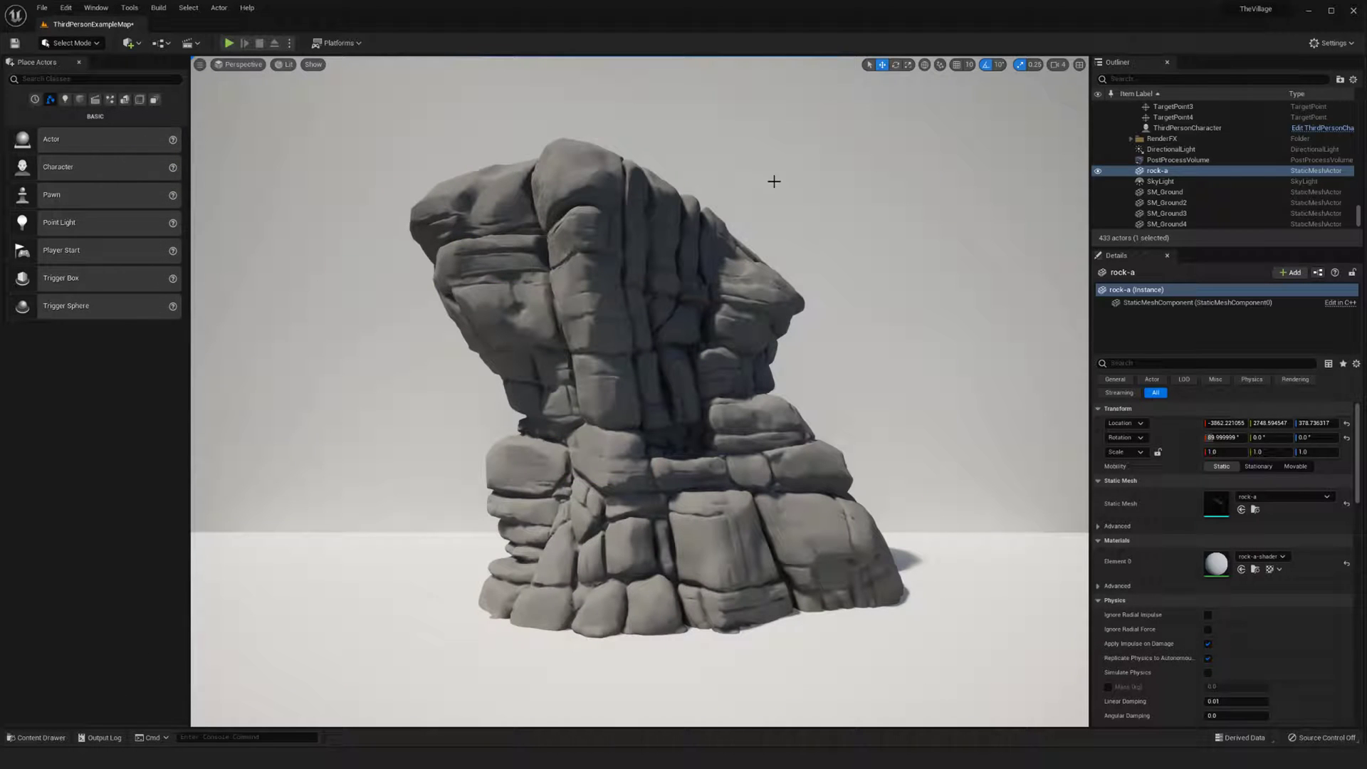
# - Switch the editor to Modeling mode and select the rock in the viewport
pyautogui.click(72, 45)
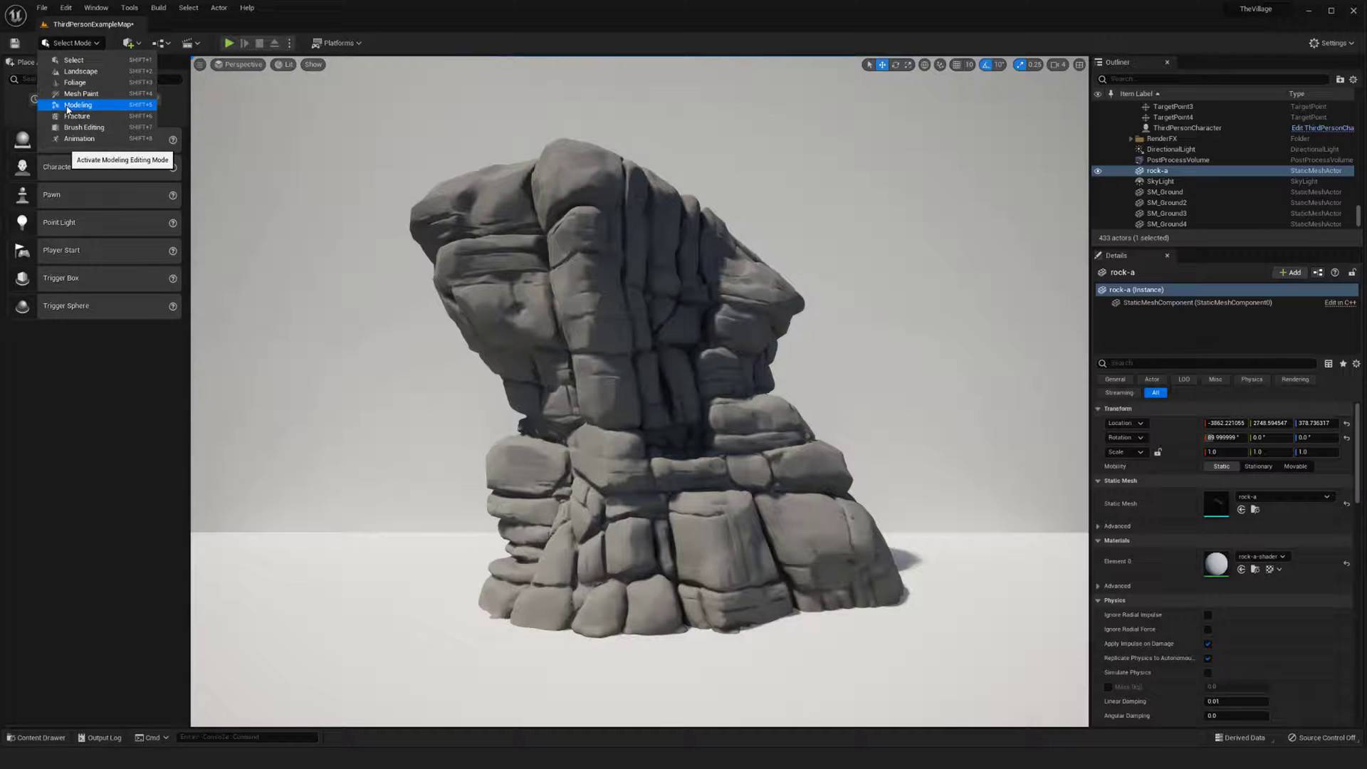
pyautogui.click(74, 107)
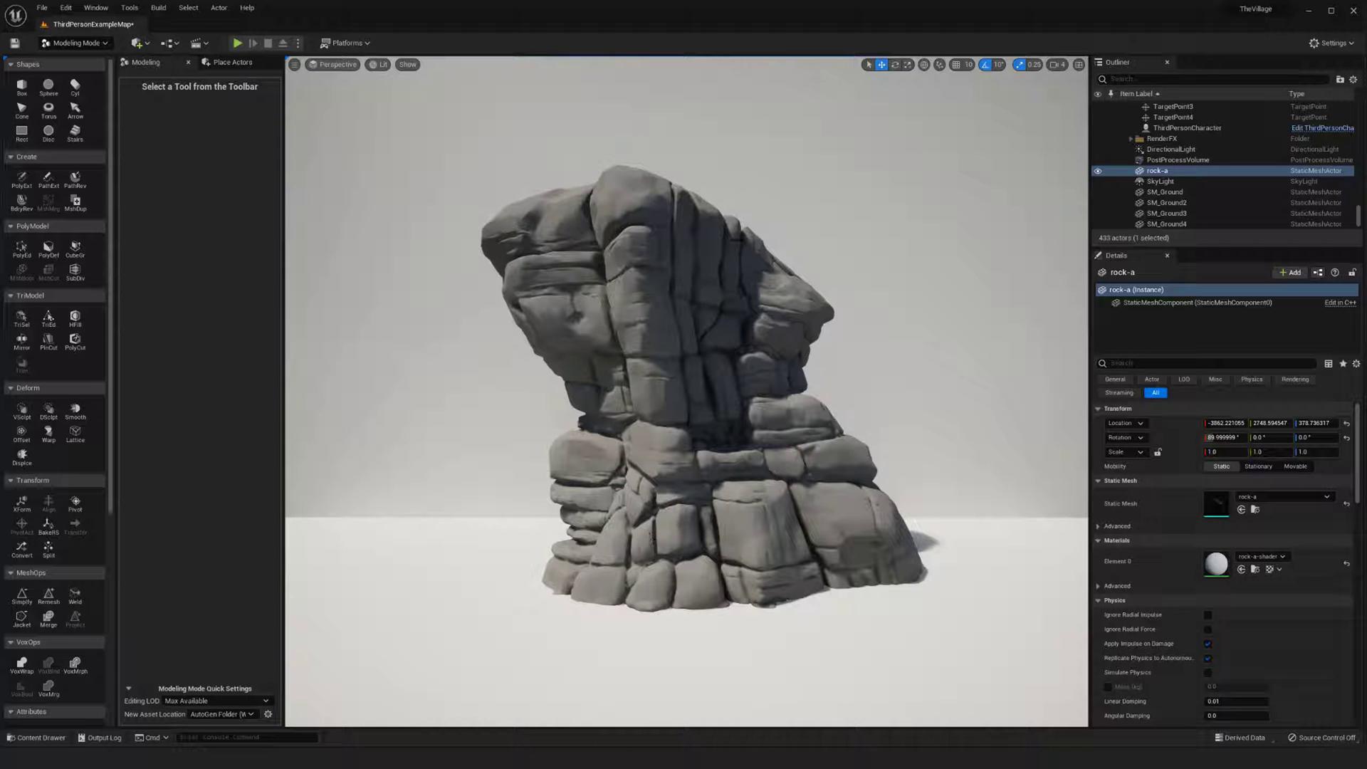
pyautogui.click(623, 365)
pyautogui.click(35, 737)
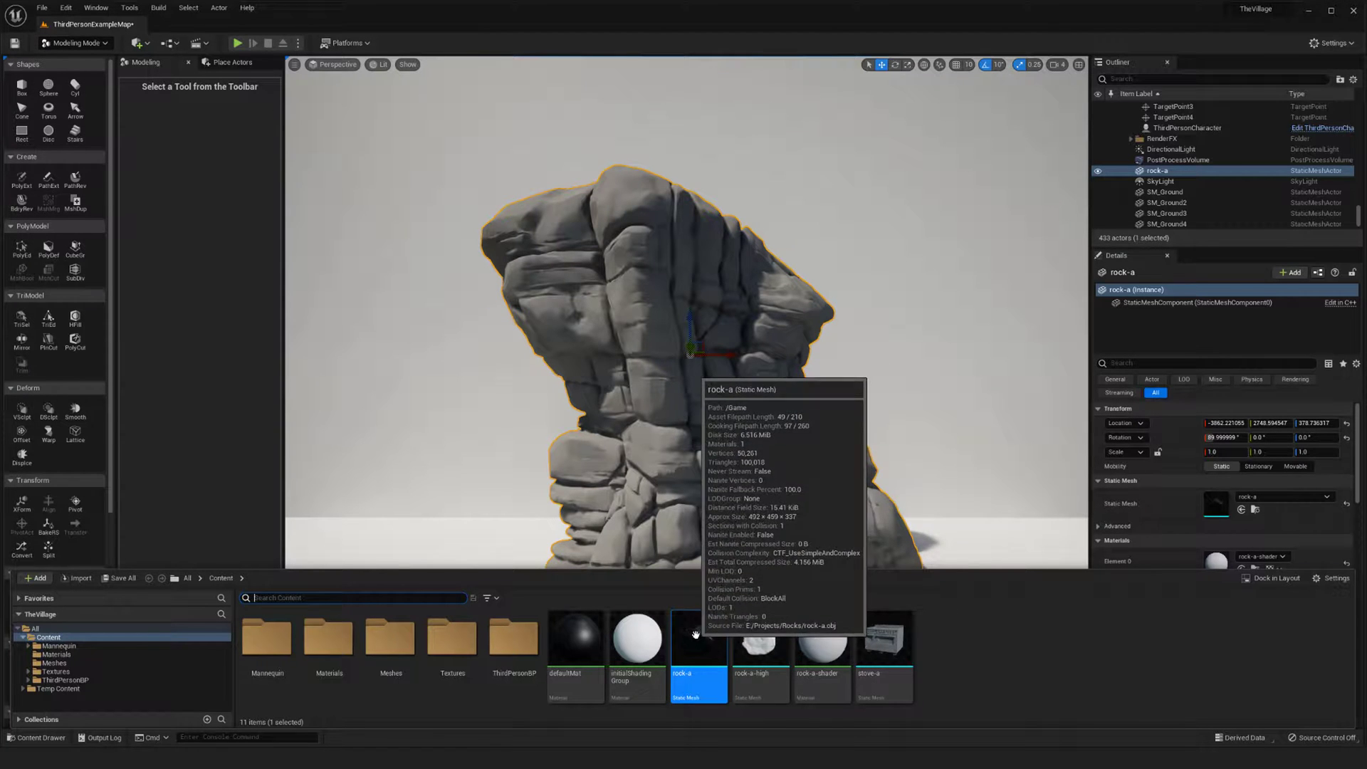
pyautogui.moveTo(761, 641)
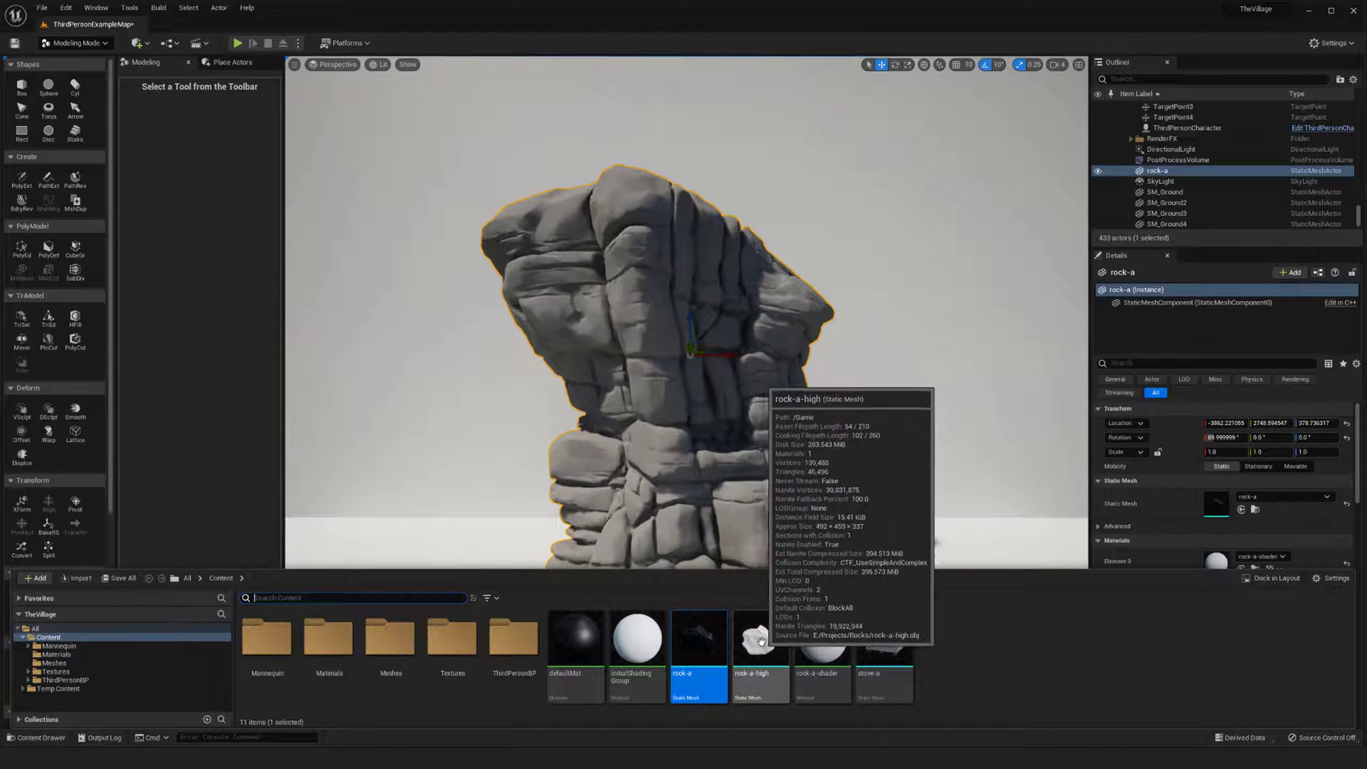
pyautogui.doubleClick(761, 642)
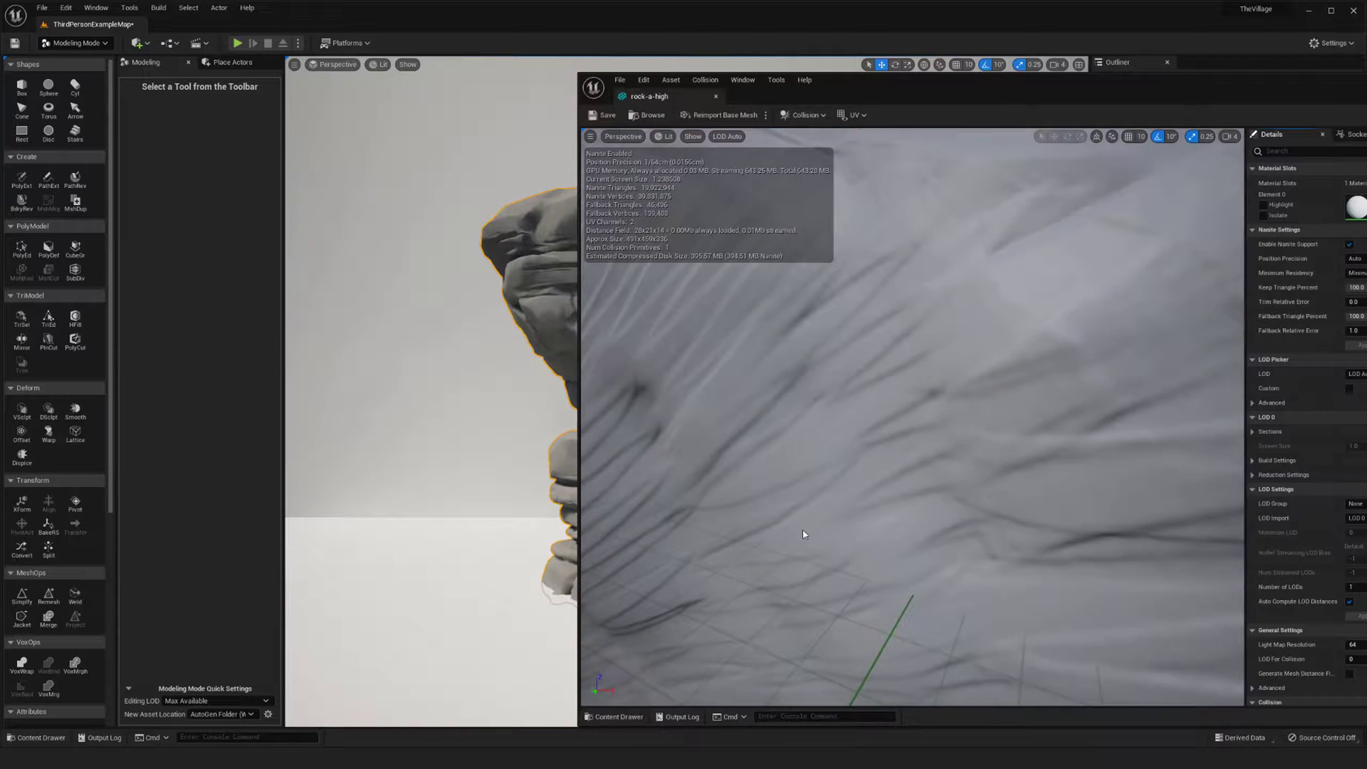
pyautogui.moveTo(850, 85); pyautogui.dragTo(640, 85)
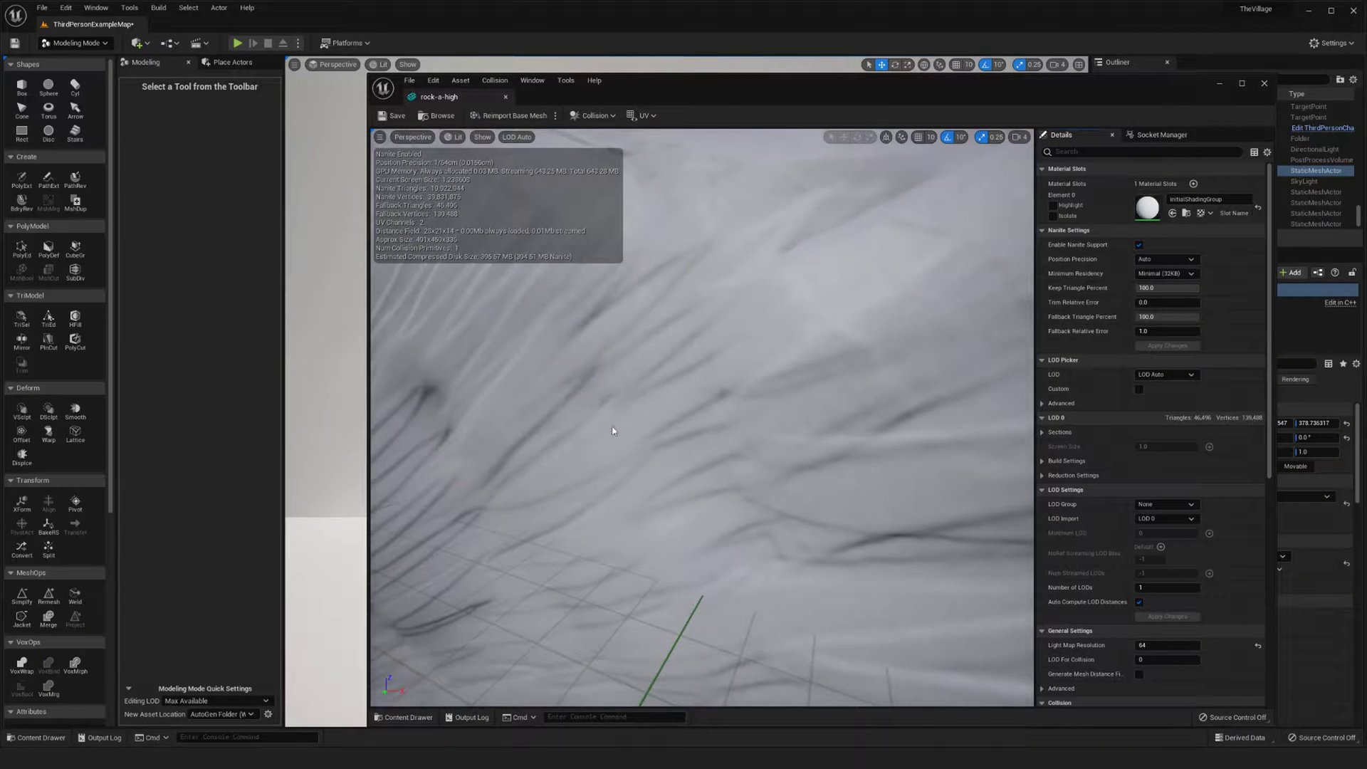
pyautogui.moveTo(741, 421)
pyautogui.mouseDown()
pyautogui.moveTo(797, 420)
pyautogui.moveTo(728, 407)
pyautogui.mouseUp()
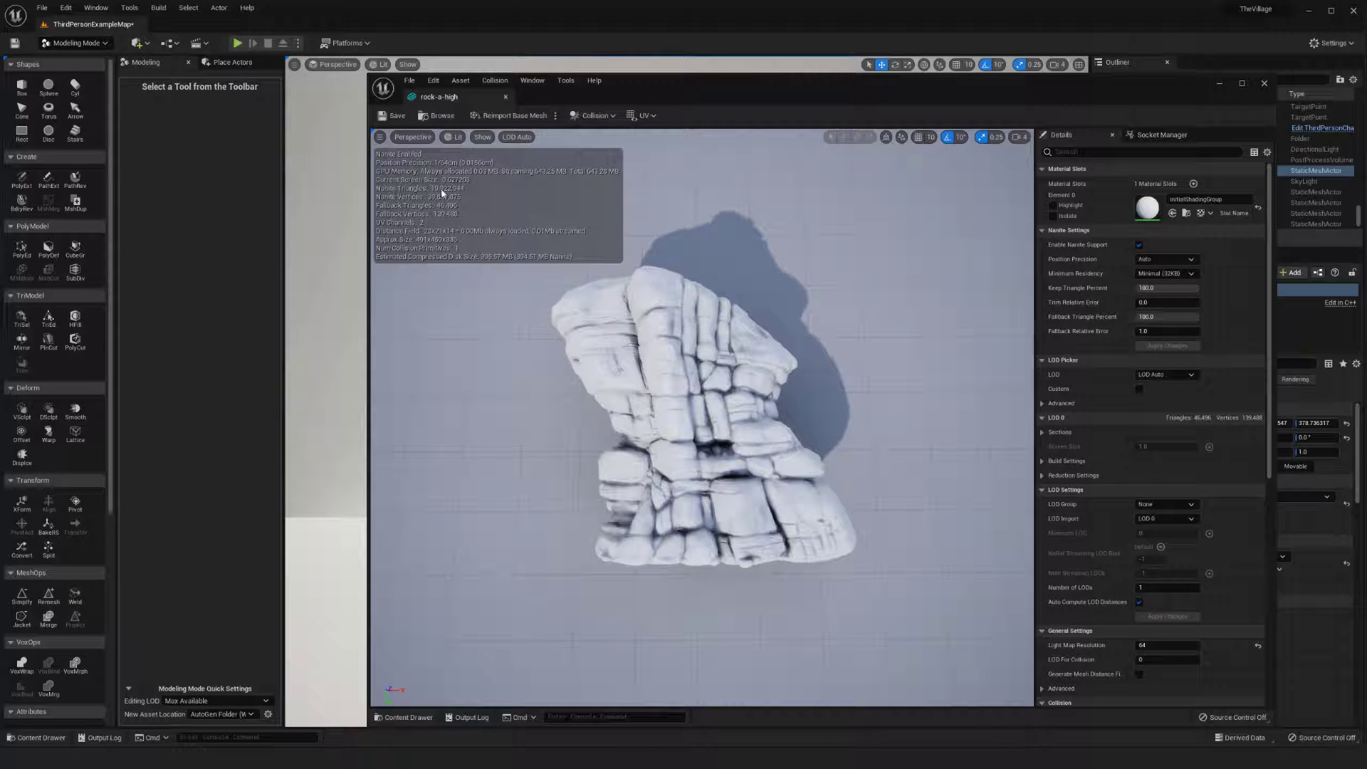
pyautogui.click(506, 100)
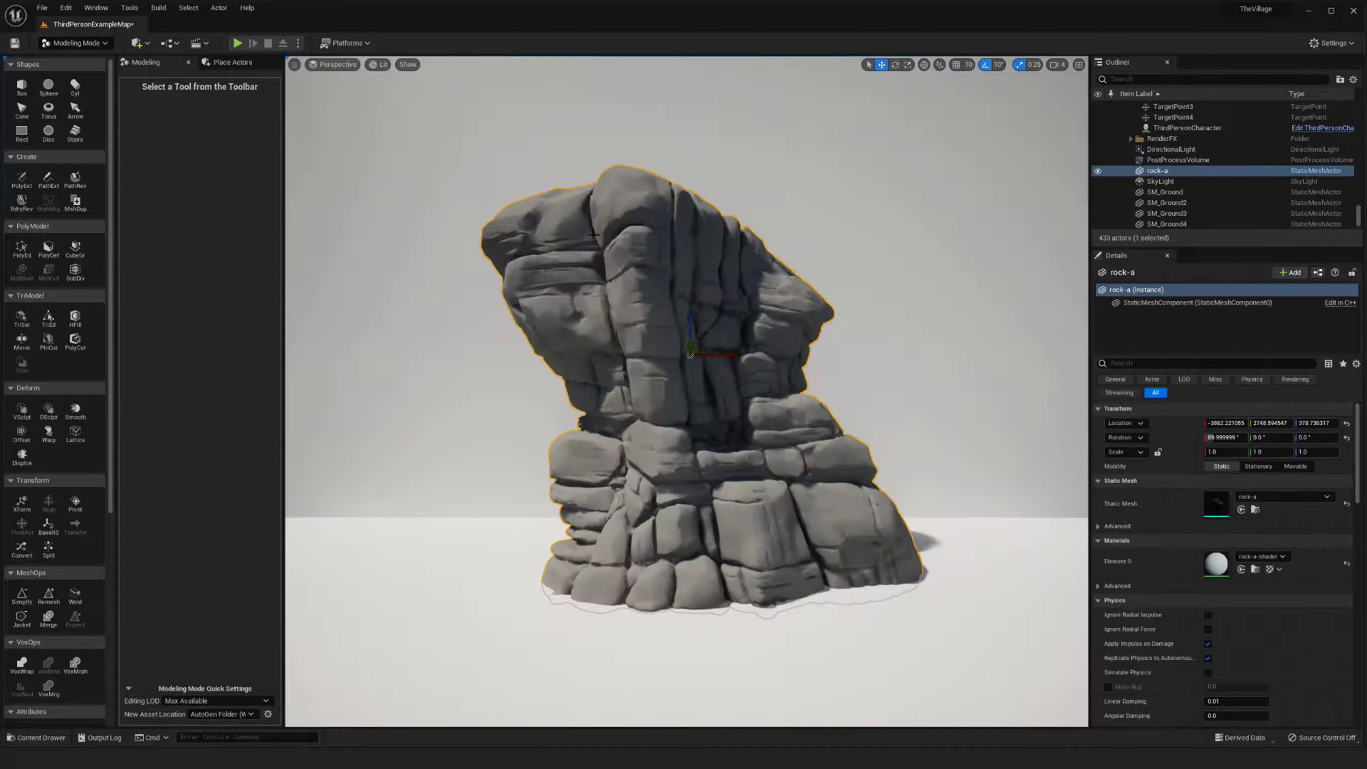
# - Duplicate rock-a from its Outliner context menu, creating rock-a2
pyautogui.rightClick(1160, 175)
pyautogui.moveTo(1204, 311)
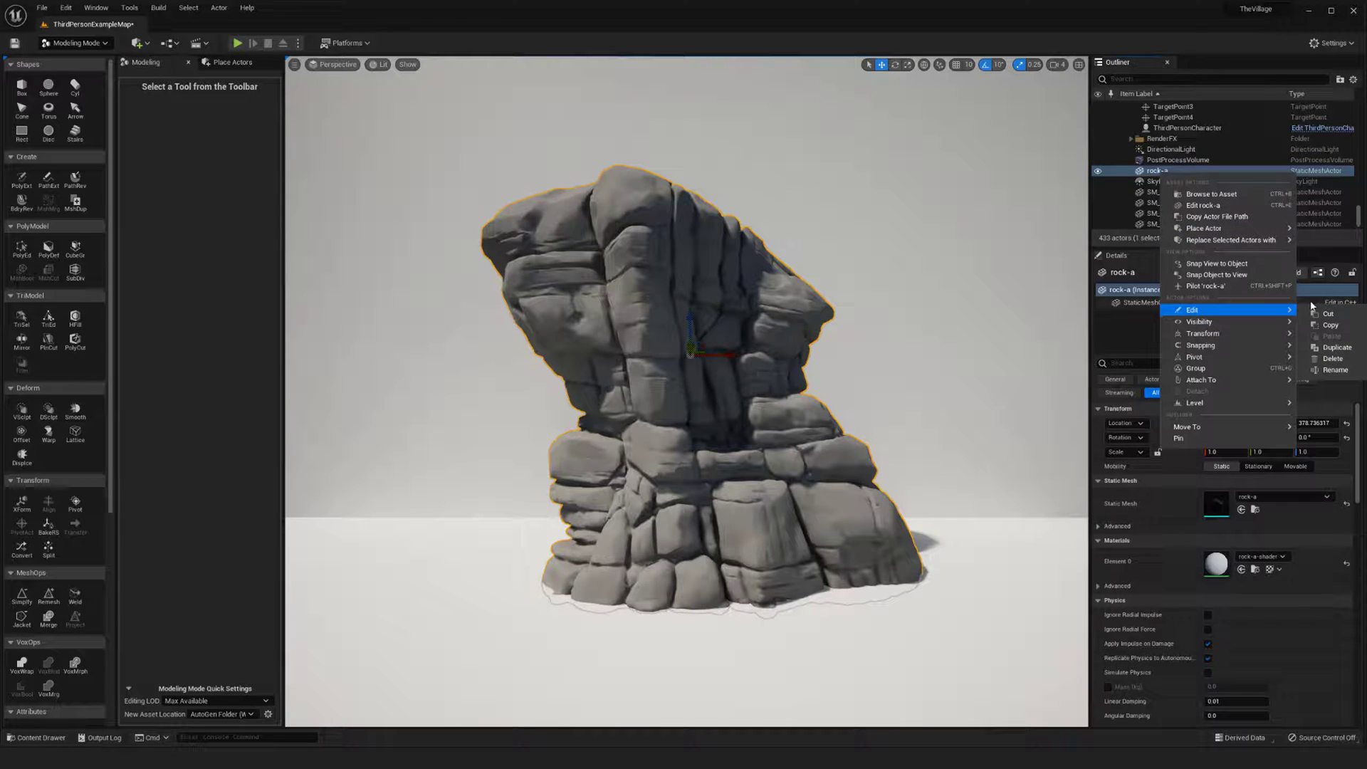
pyautogui.click(1337, 348)
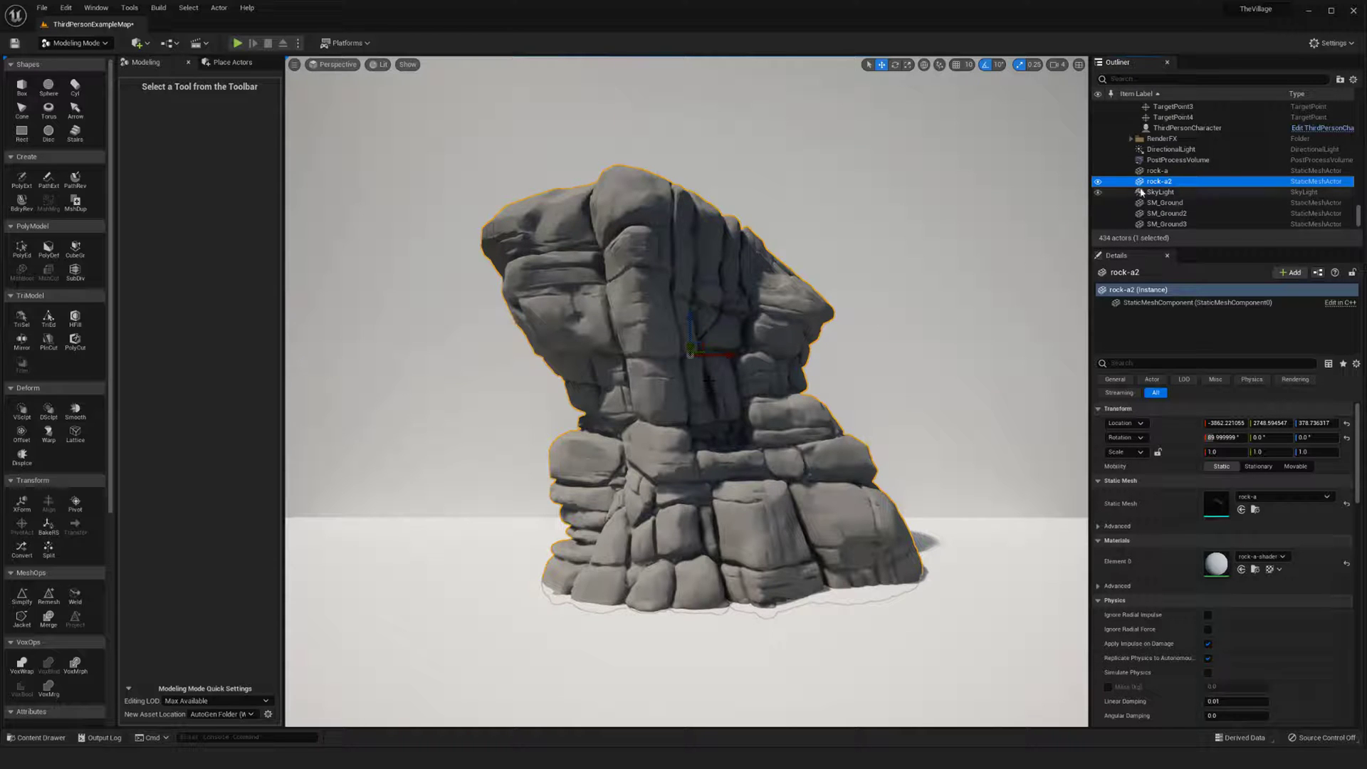
# - Assign the rock-a-high static mesh to rock-a2 and hide rock-a
pyautogui.click(39, 737)
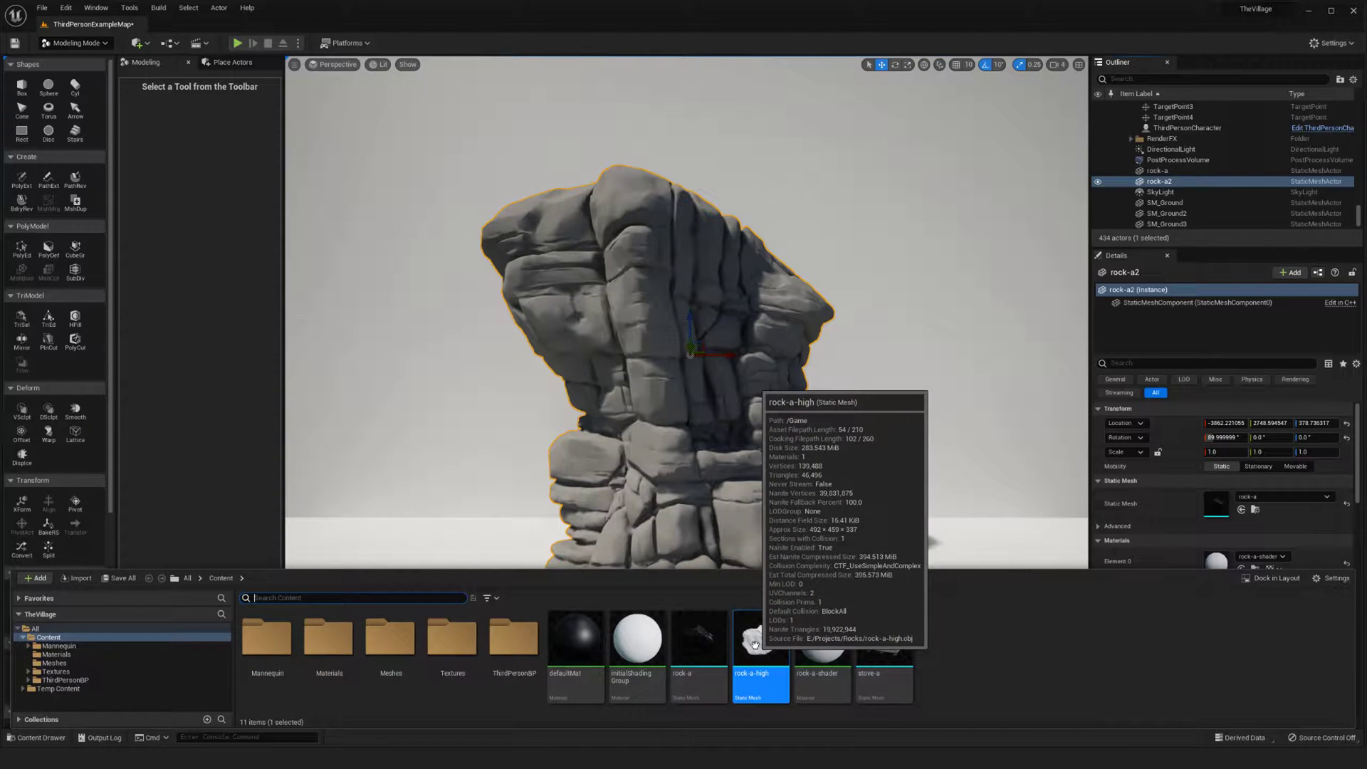
pyautogui.moveTo(755, 644); pyautogui.dragTo(1216, 502)
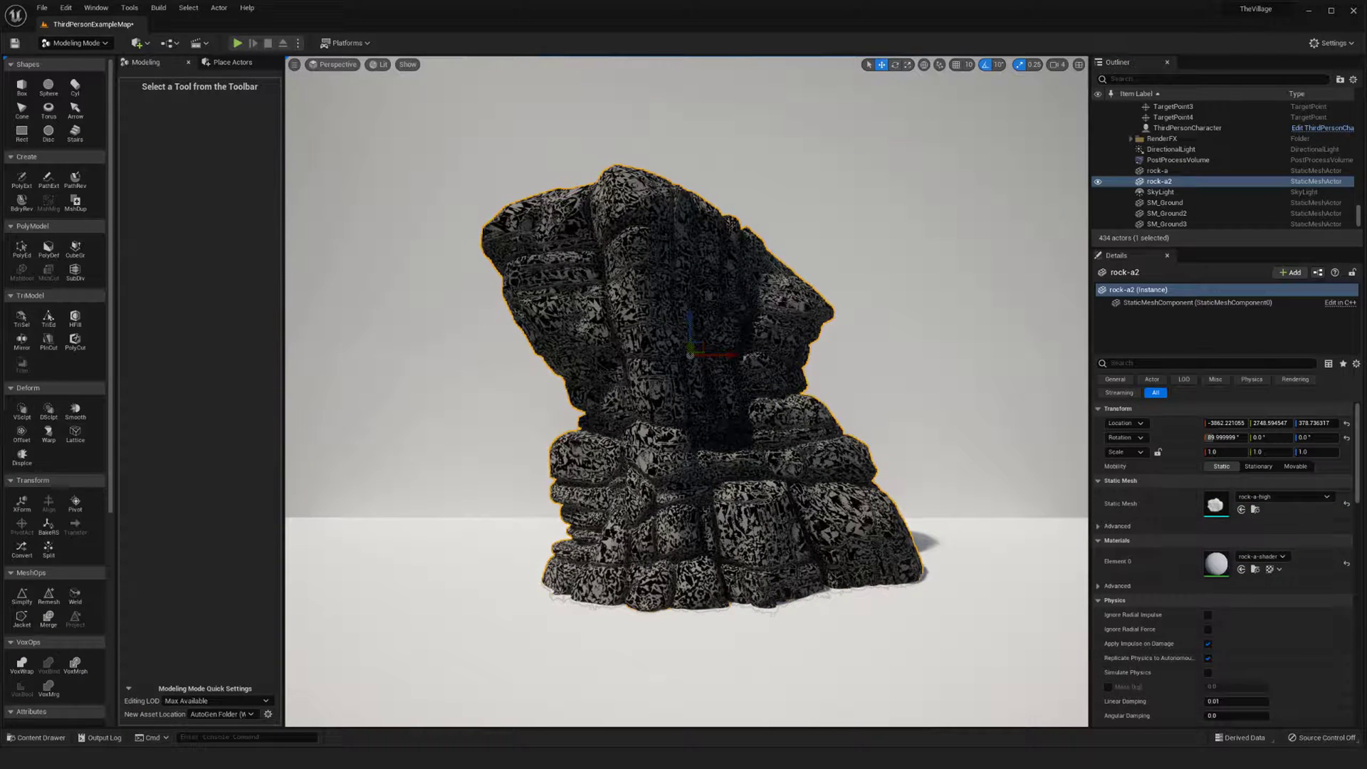
pyautogui.click(1098, 172)
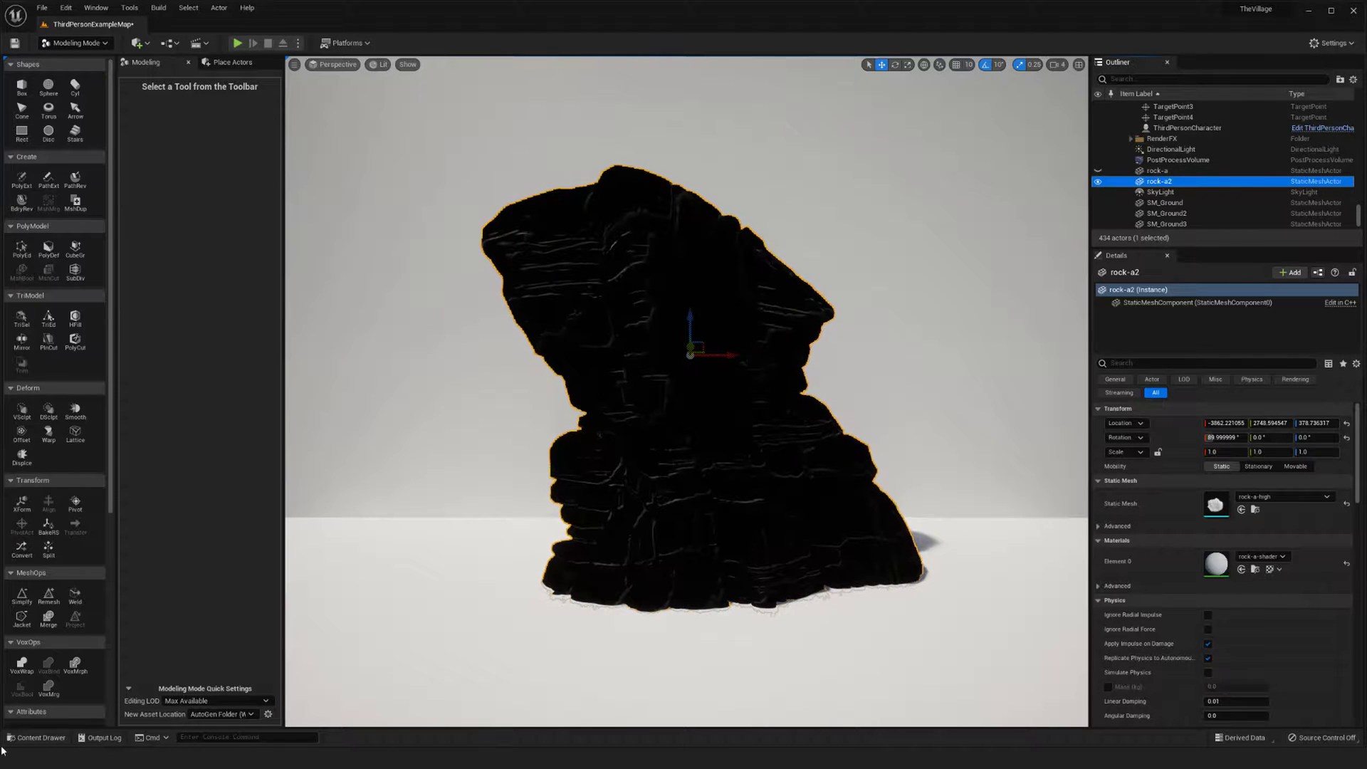
# - Apply the initialShadingGroup material to the rock and toggle rock-a2's visibility to compare
pyautogui.click(35, 738)
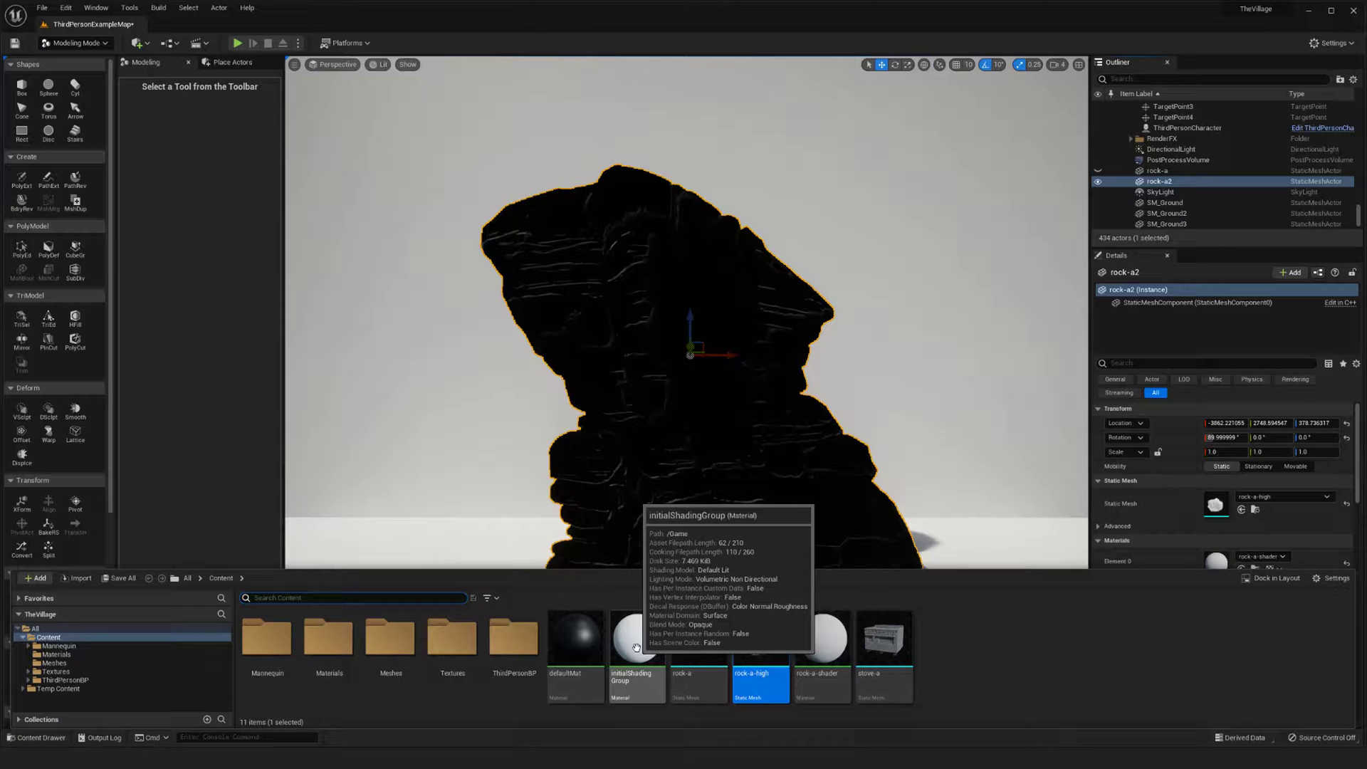
pyautogui.moveTo(636, 648); pyautogui.dragTo(757, 393)
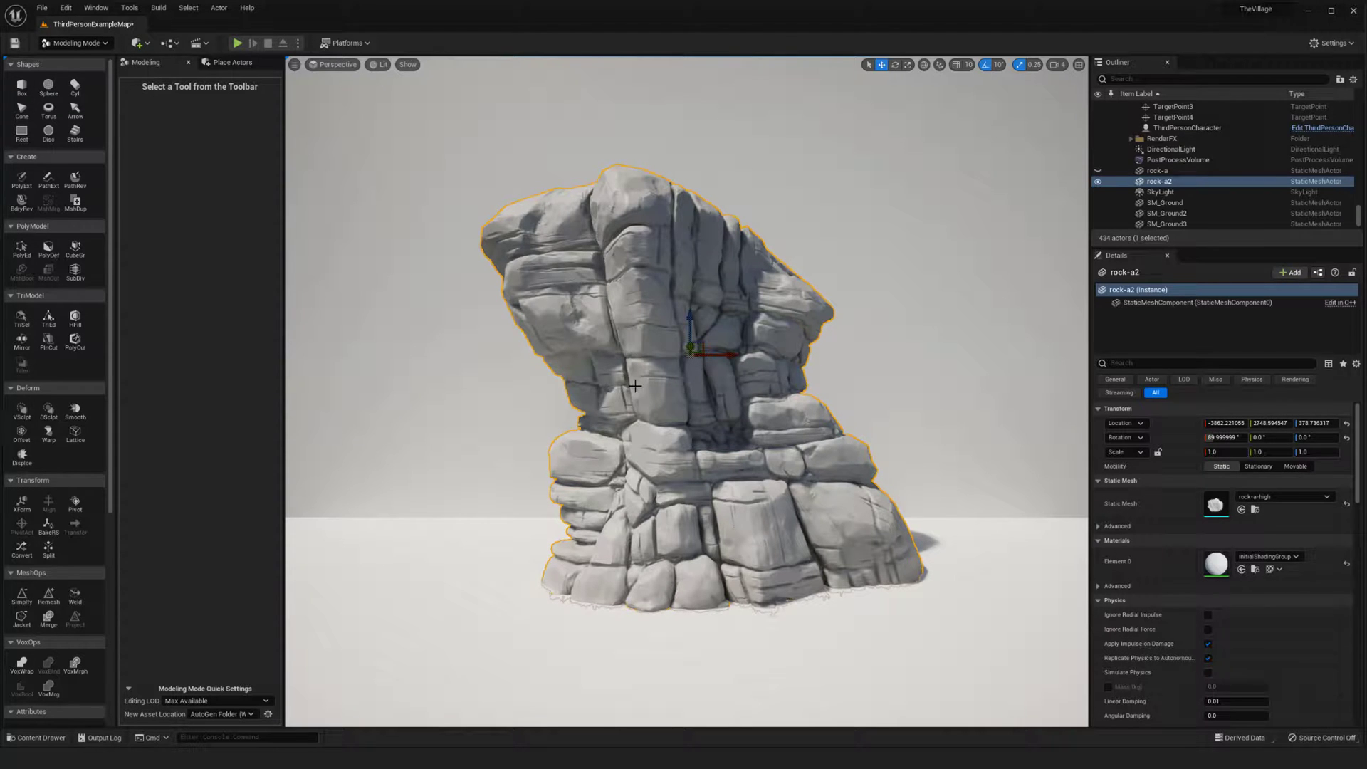
pyautogui.click(1098, 180)
pyautogui.click(1098, 180)
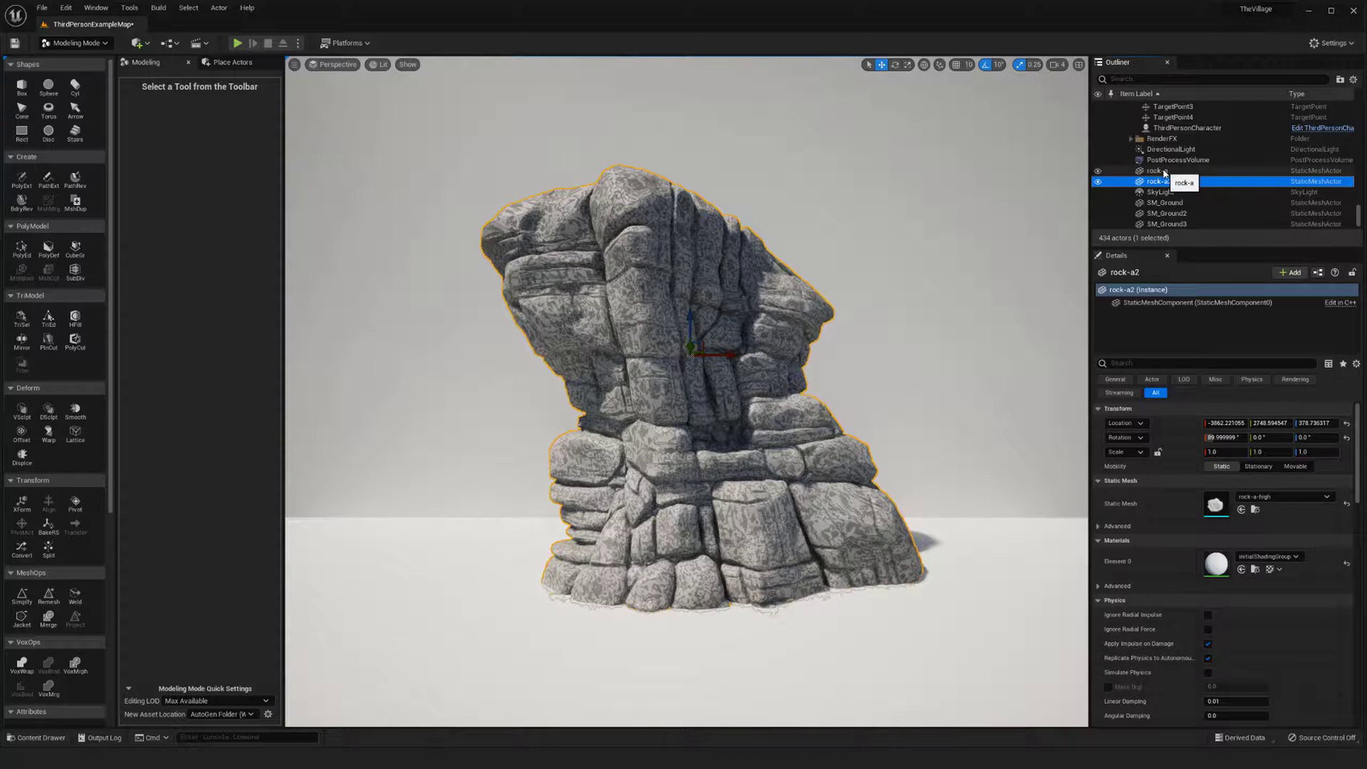
# - Select rock-a, add rock-a2 to the selection, and scroll the Modeling palette to Baking
pyautogui.press('Up')
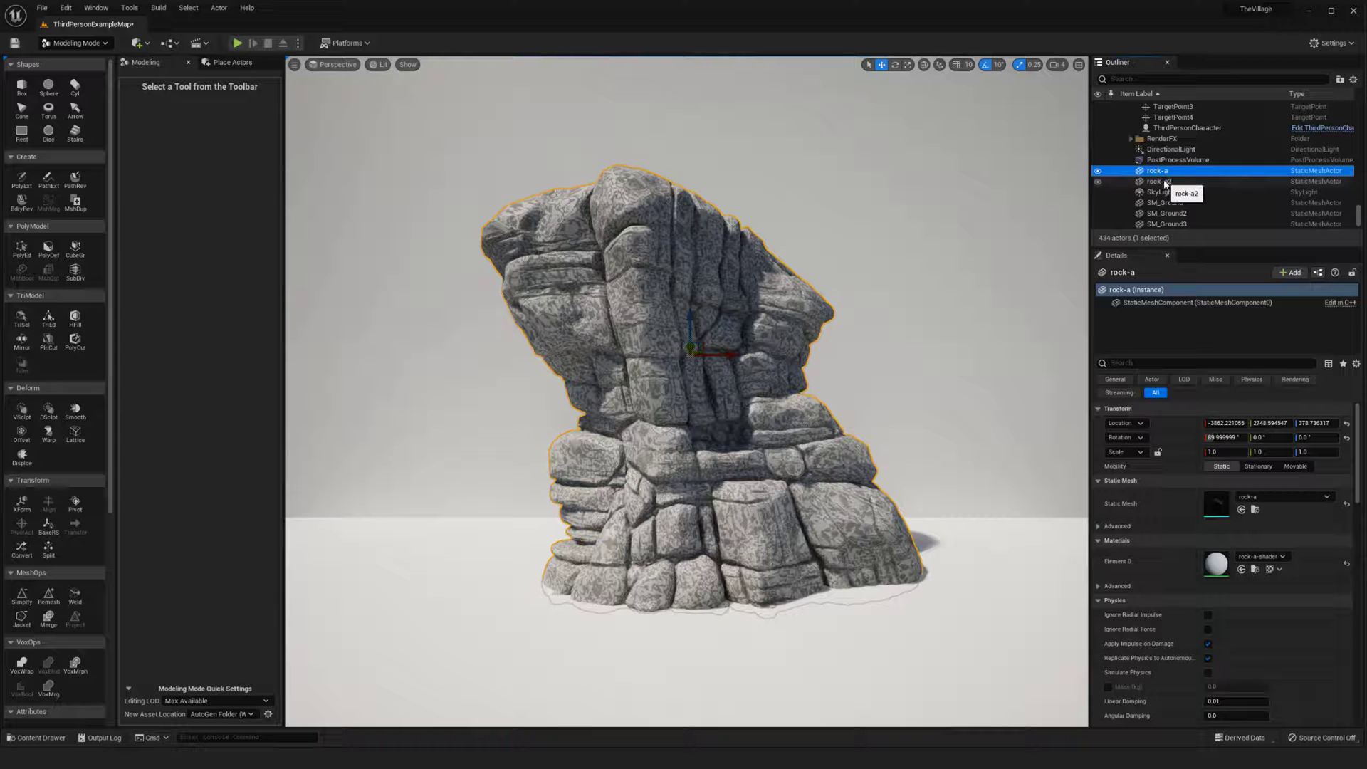
pyautogui.keyDown('ctrl'); pyautogui.click(1158, 182); pyautogui.keyUp('ctrl')
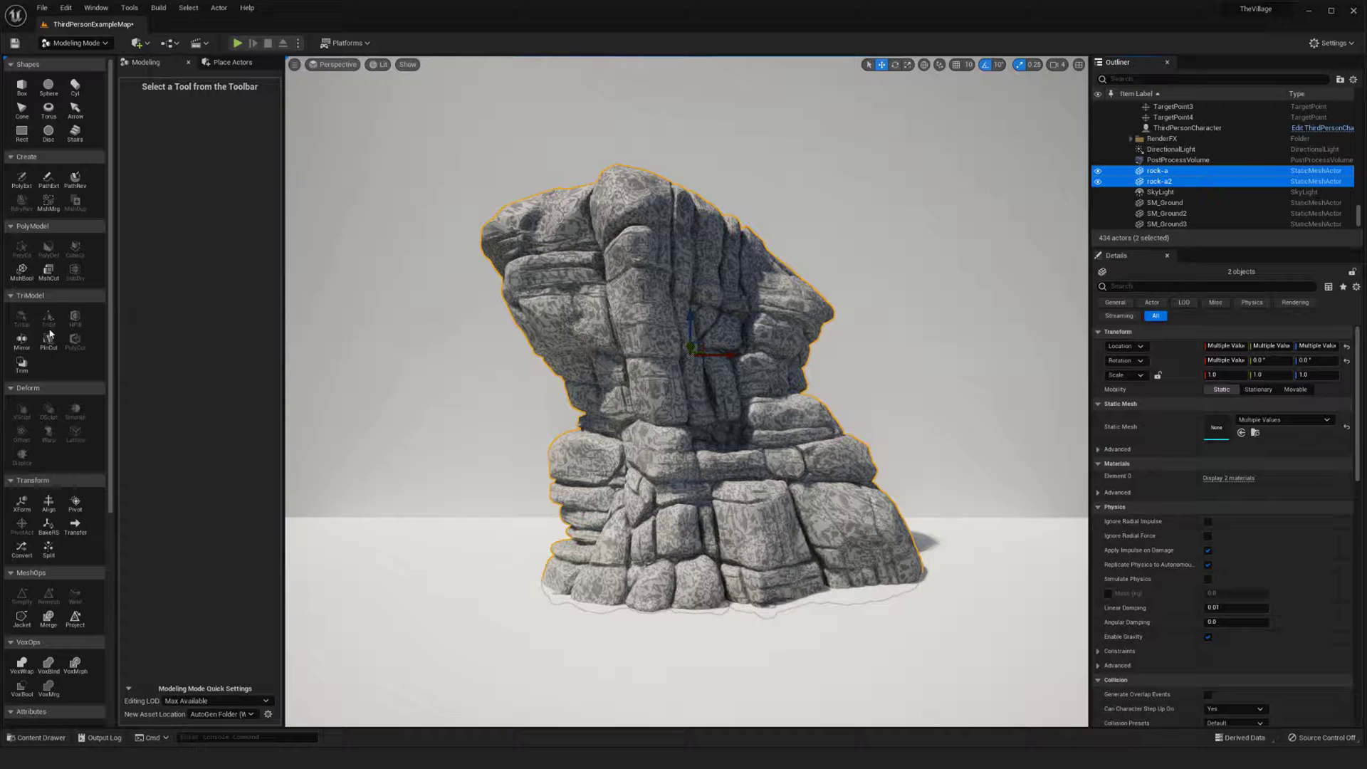
pyautogui.scroll(-8, 104, 321)
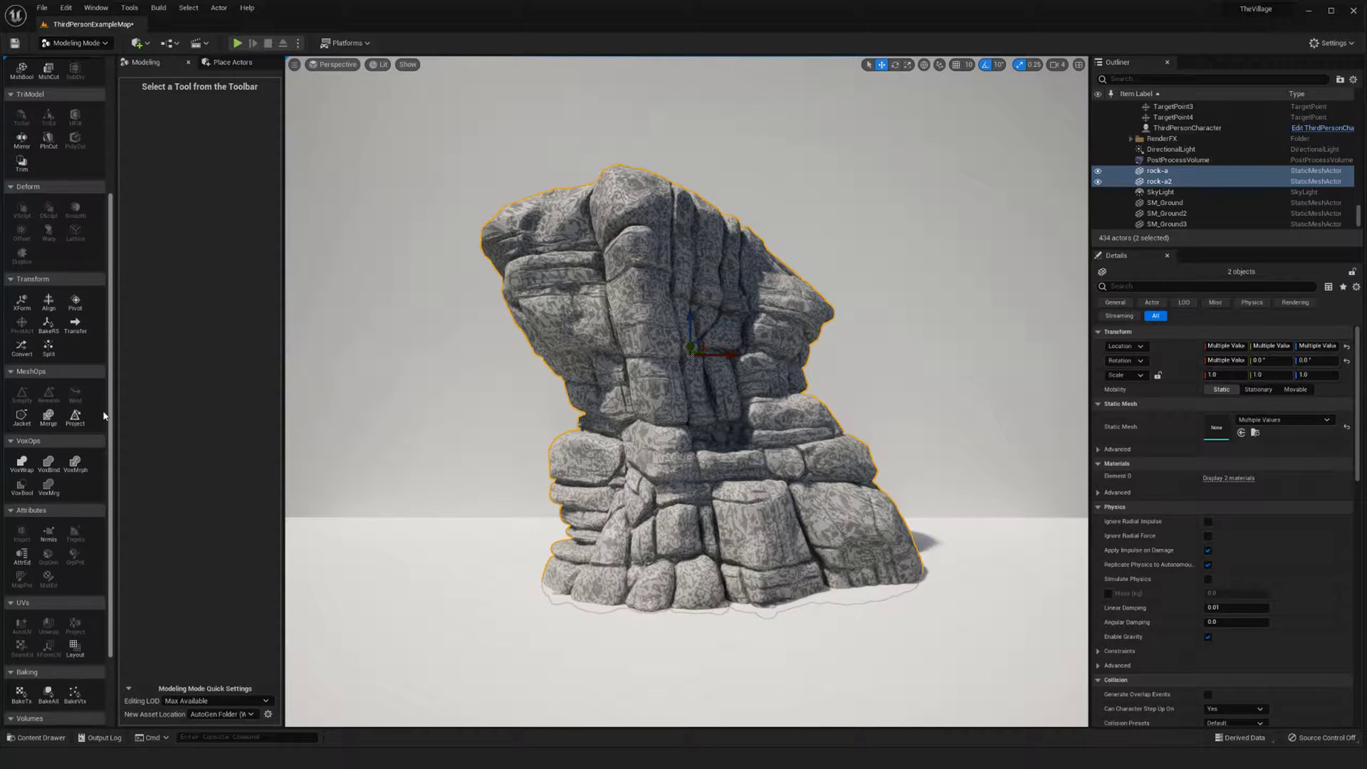
pyautogui.scroll(-3, 106, 439)
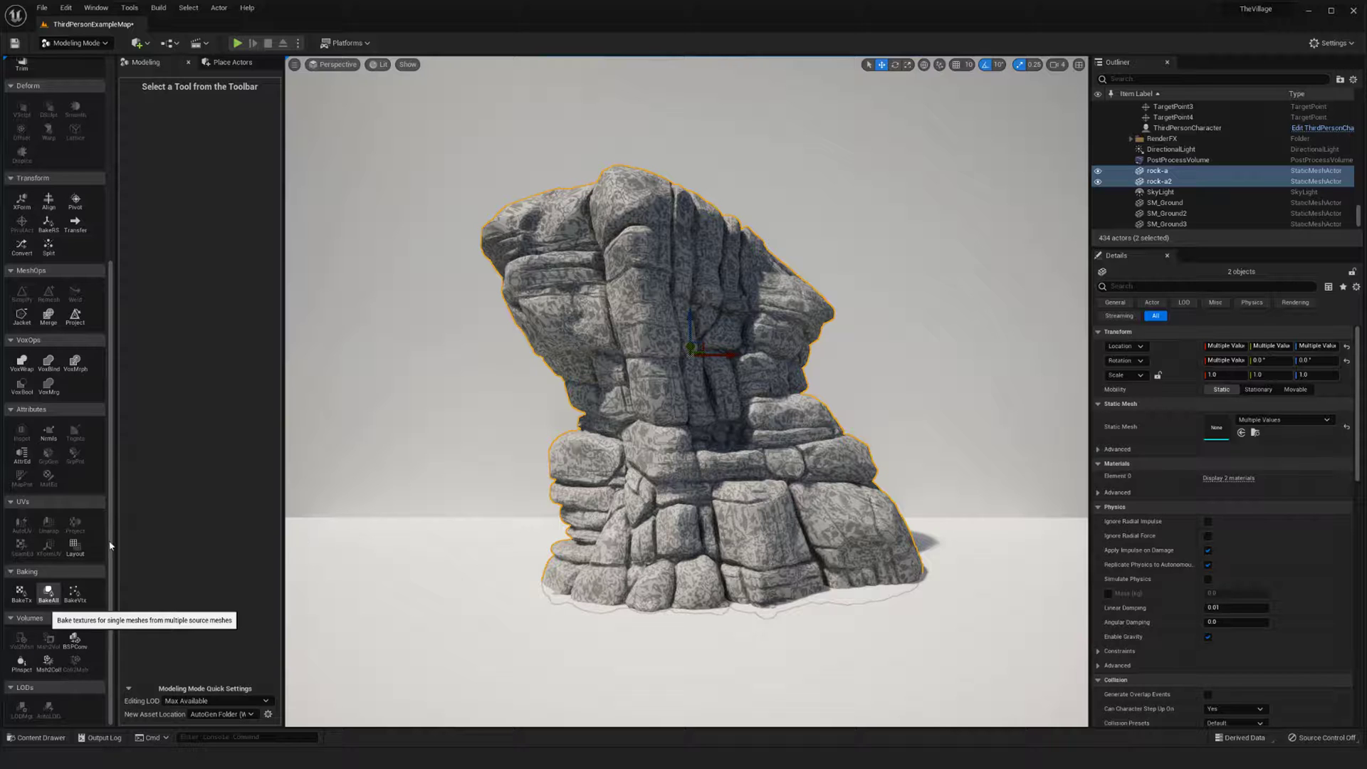
# - Launch the BakeRS (Bake All) tool from the Modeling palette's Baking section
pyautogui.click(49, 593)
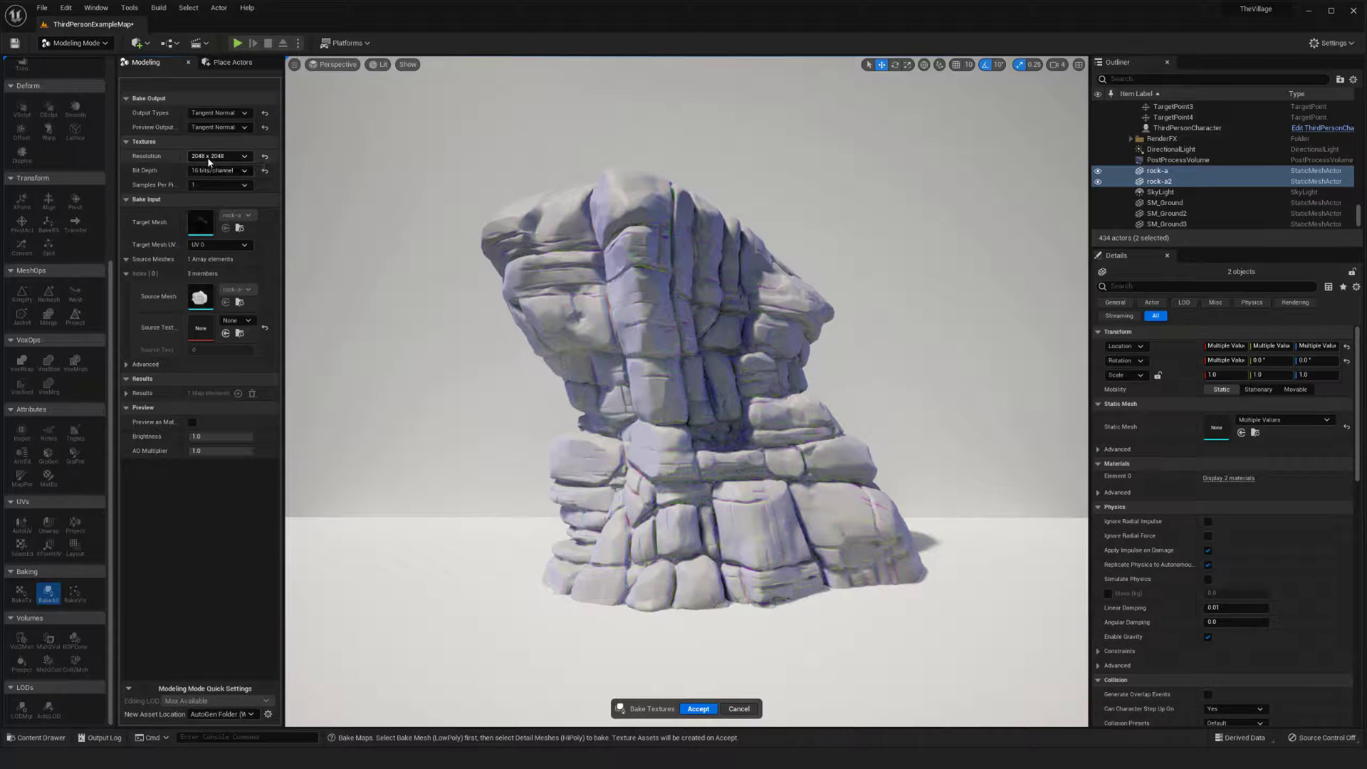
# - Confirm the tangent normal output at 2048 x 2048 resolution with 1 sample per pixel
pyautogui.click(210, 111)
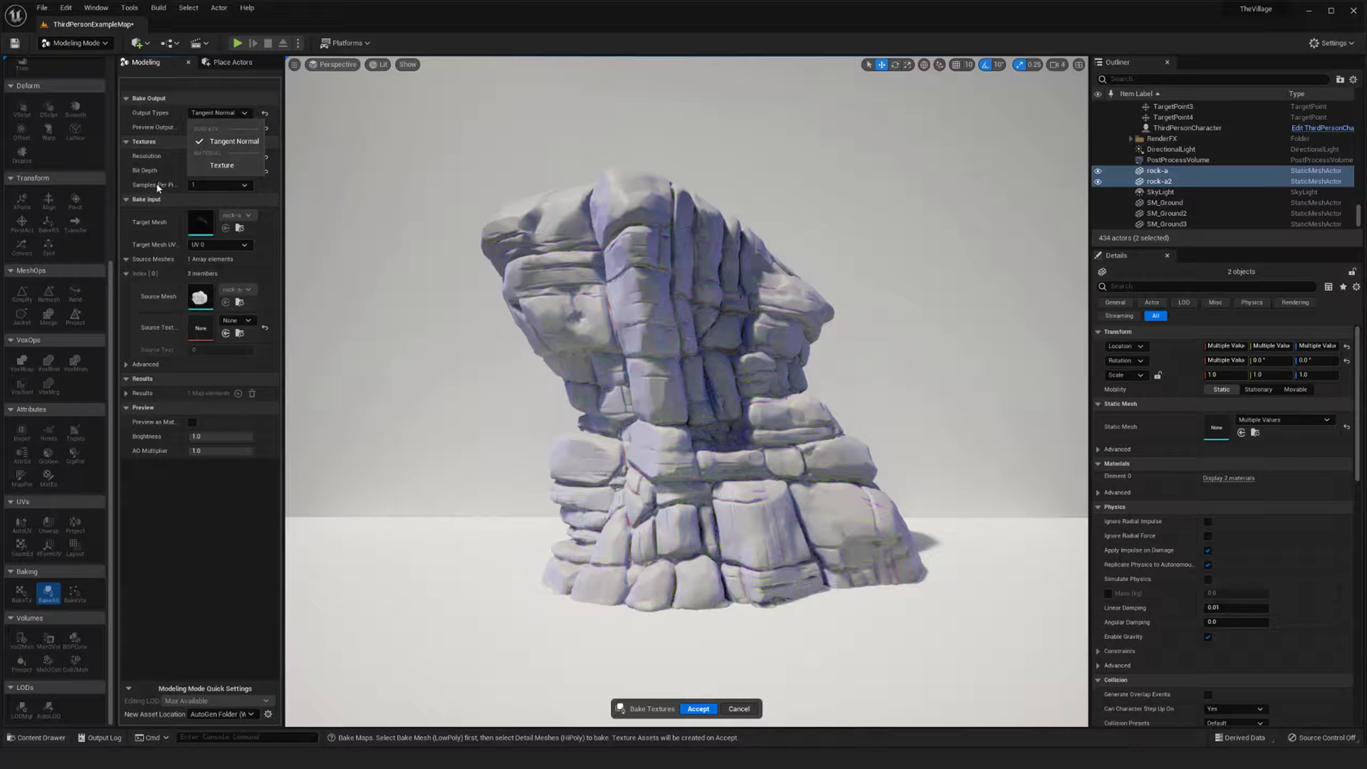
pyautogui.click(183, 84)
pyautogui.click(218, 156)
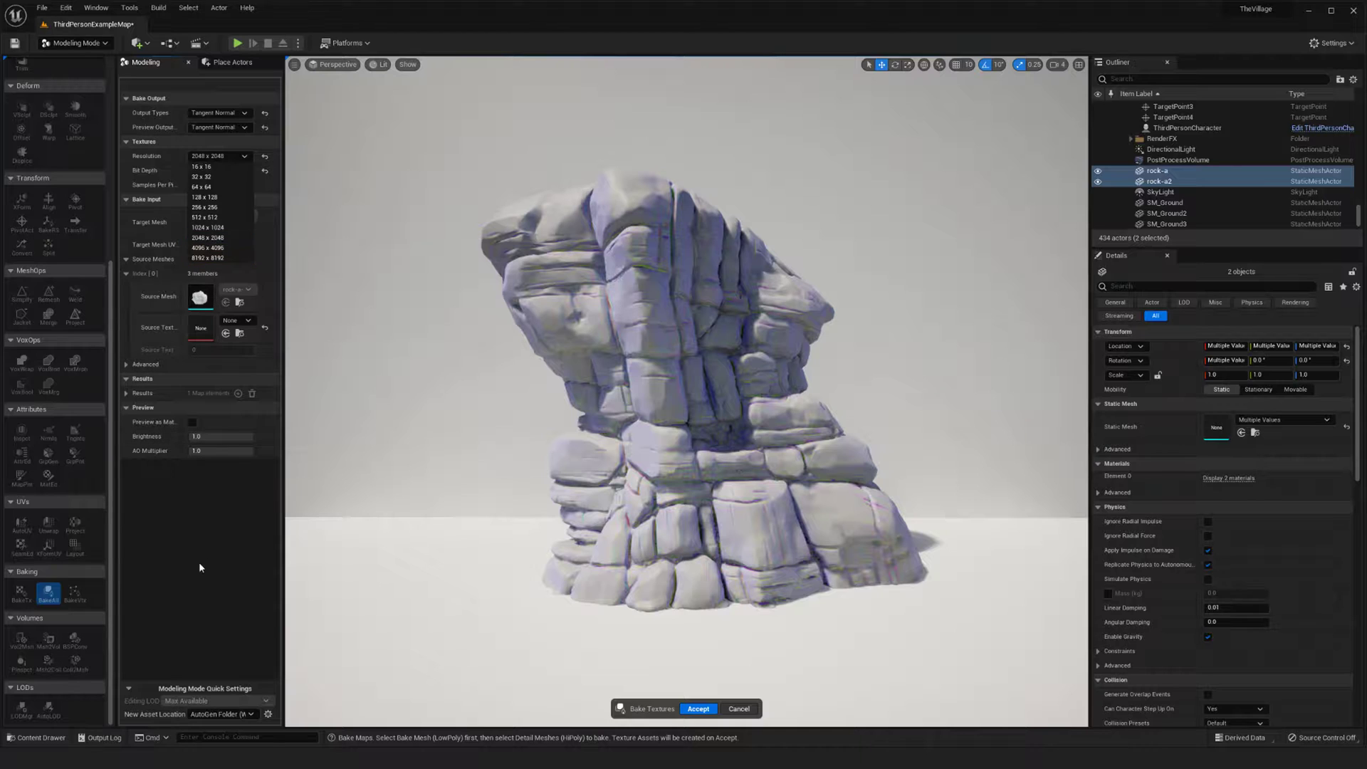
pyautogui.click(201, 520)
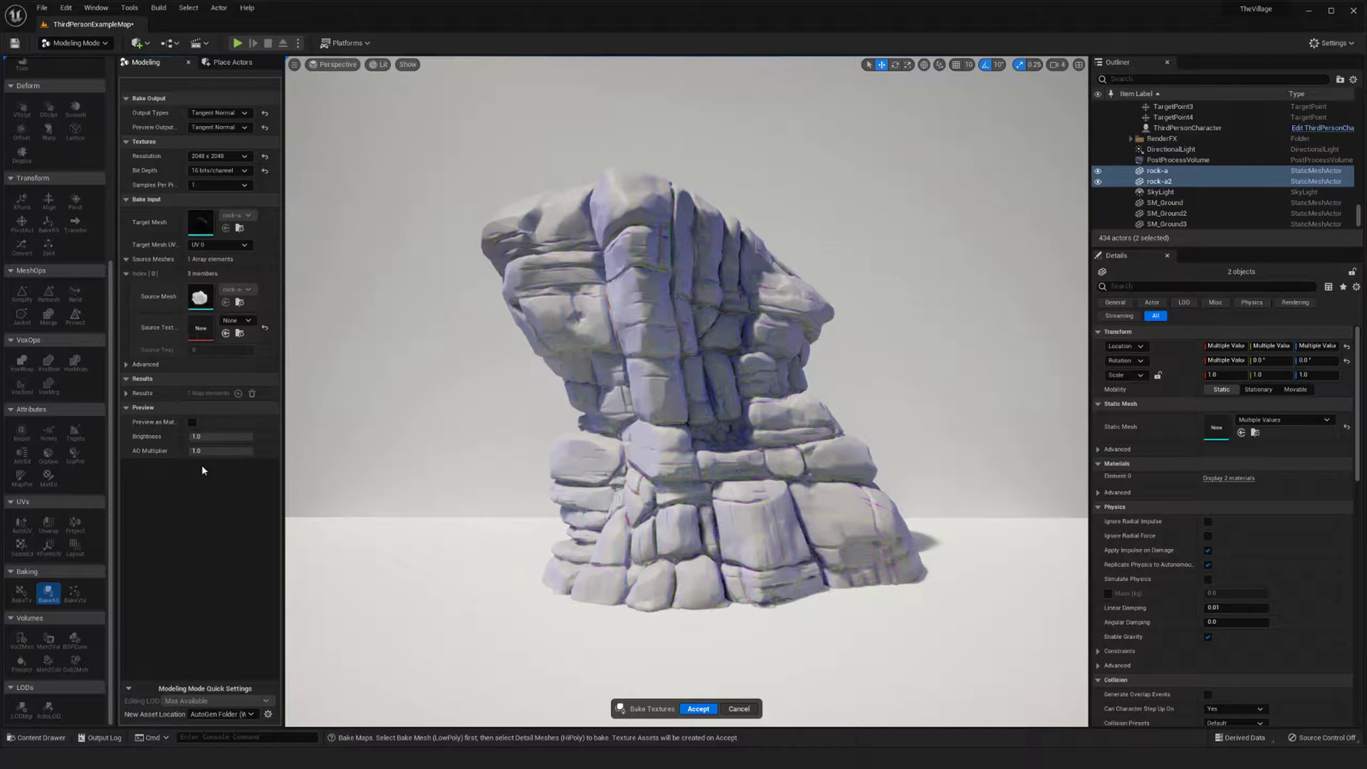
pyautogui.click(214, 185)
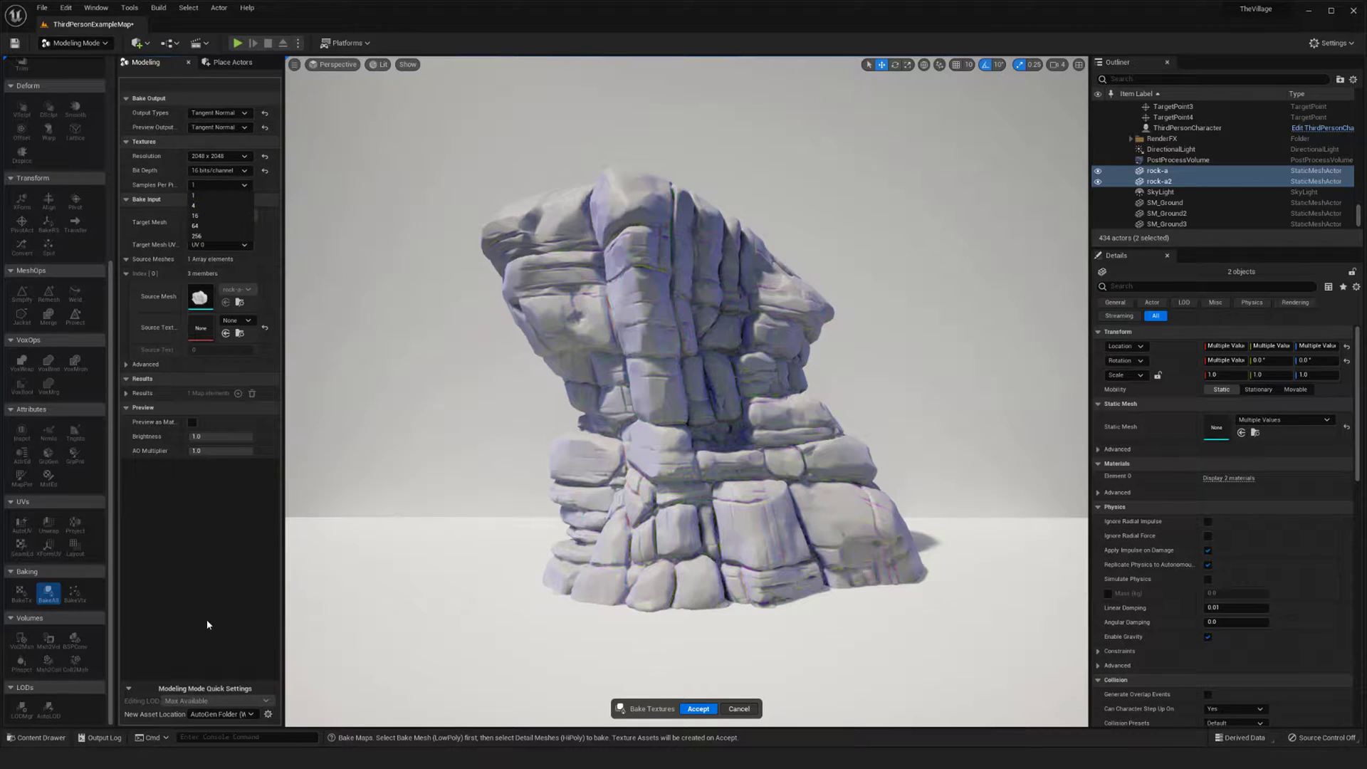
pyautogui.click(193, 246)
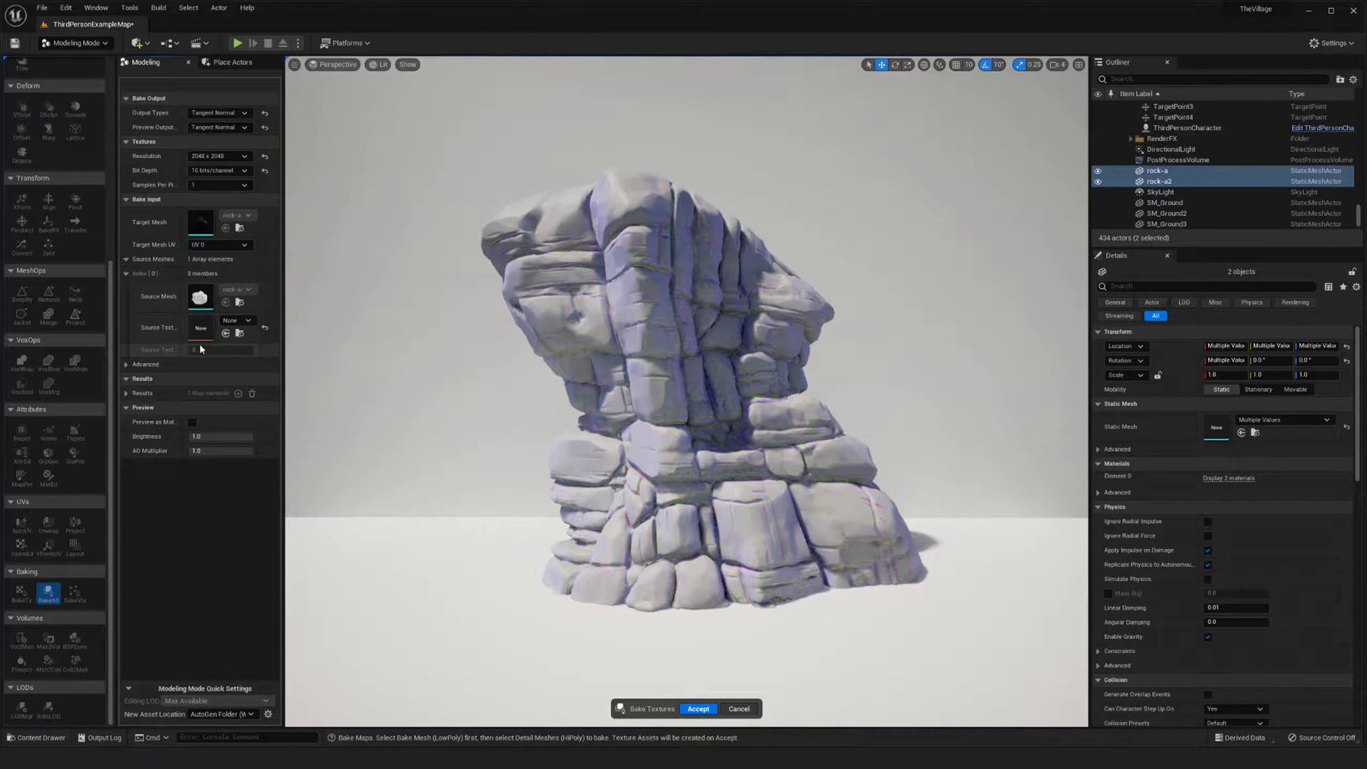
# - Expand Advanced and toggle Preview as Material to compare it with the raw normal map
pyautogui.click(125, 366)
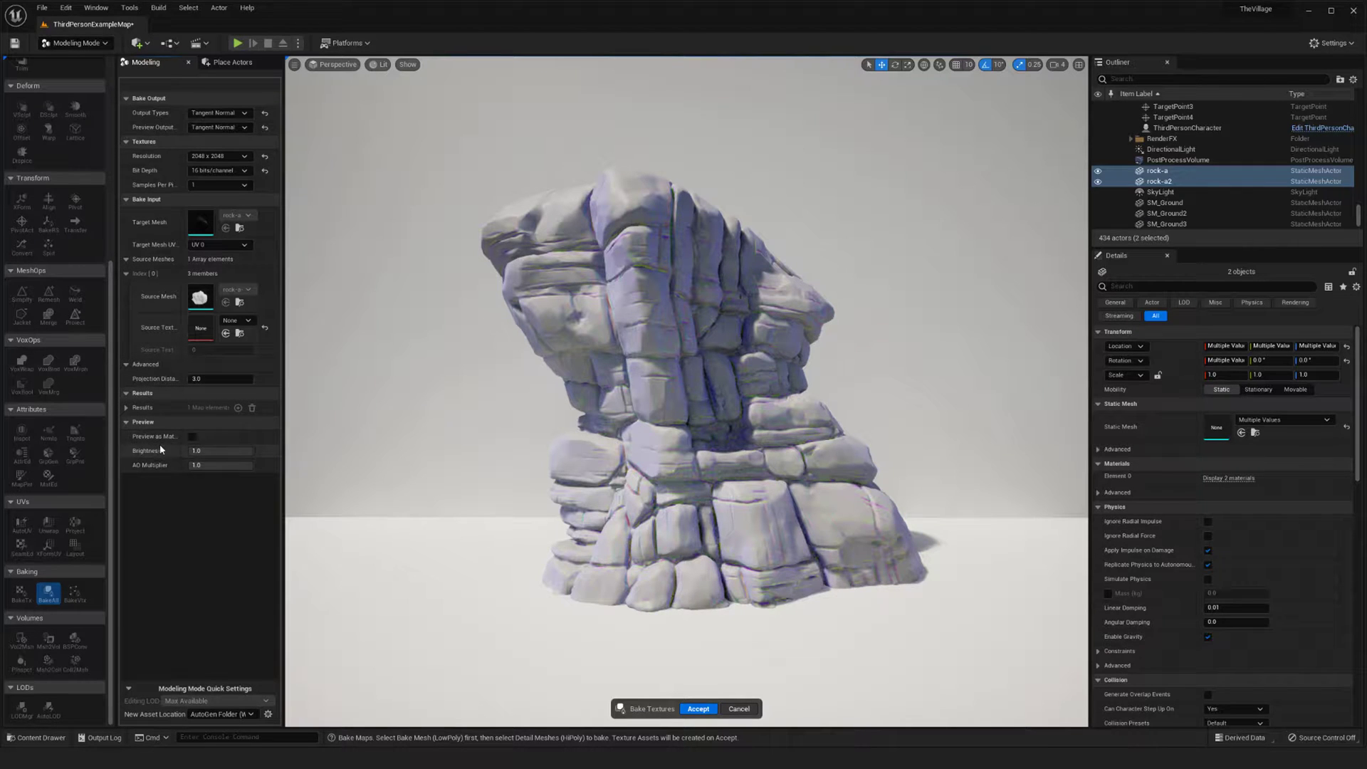
pyautogui.click(191, 437)
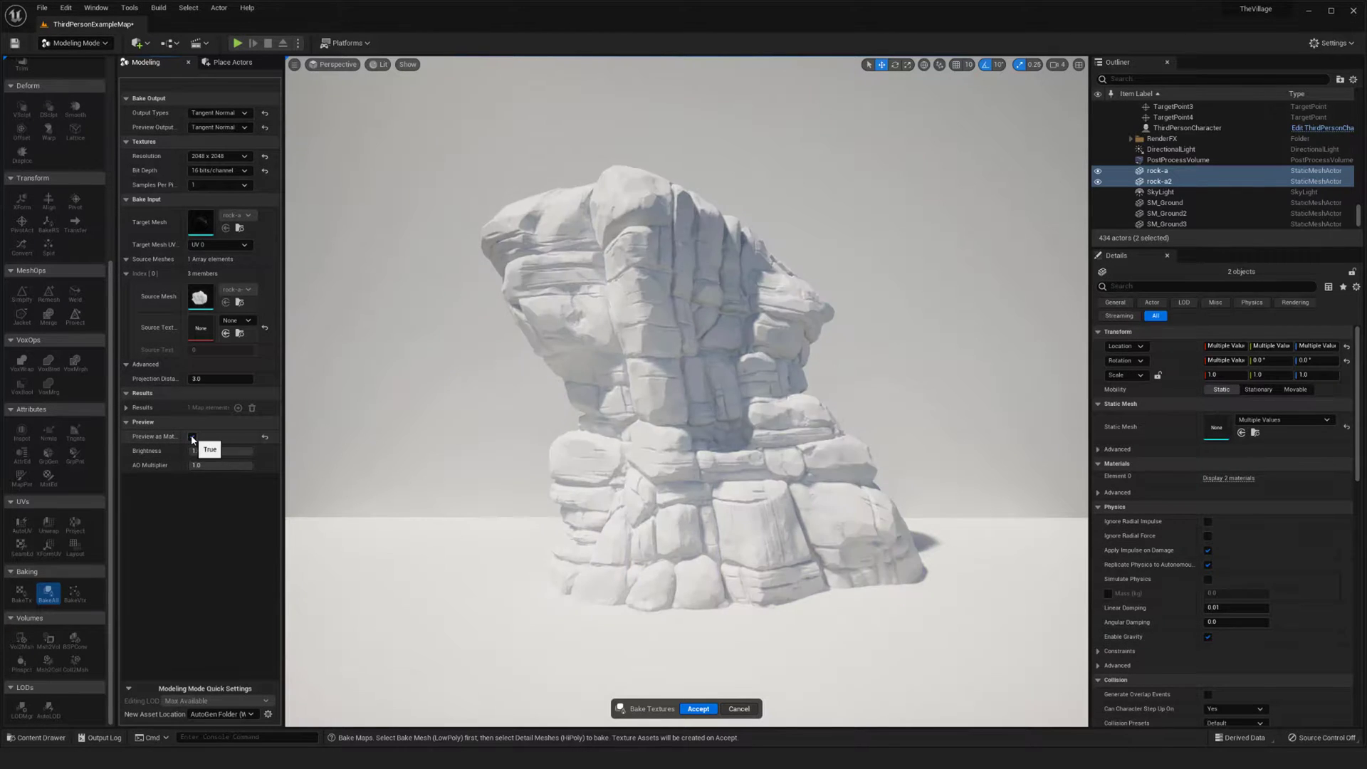
pyautogui.click(192, 437)
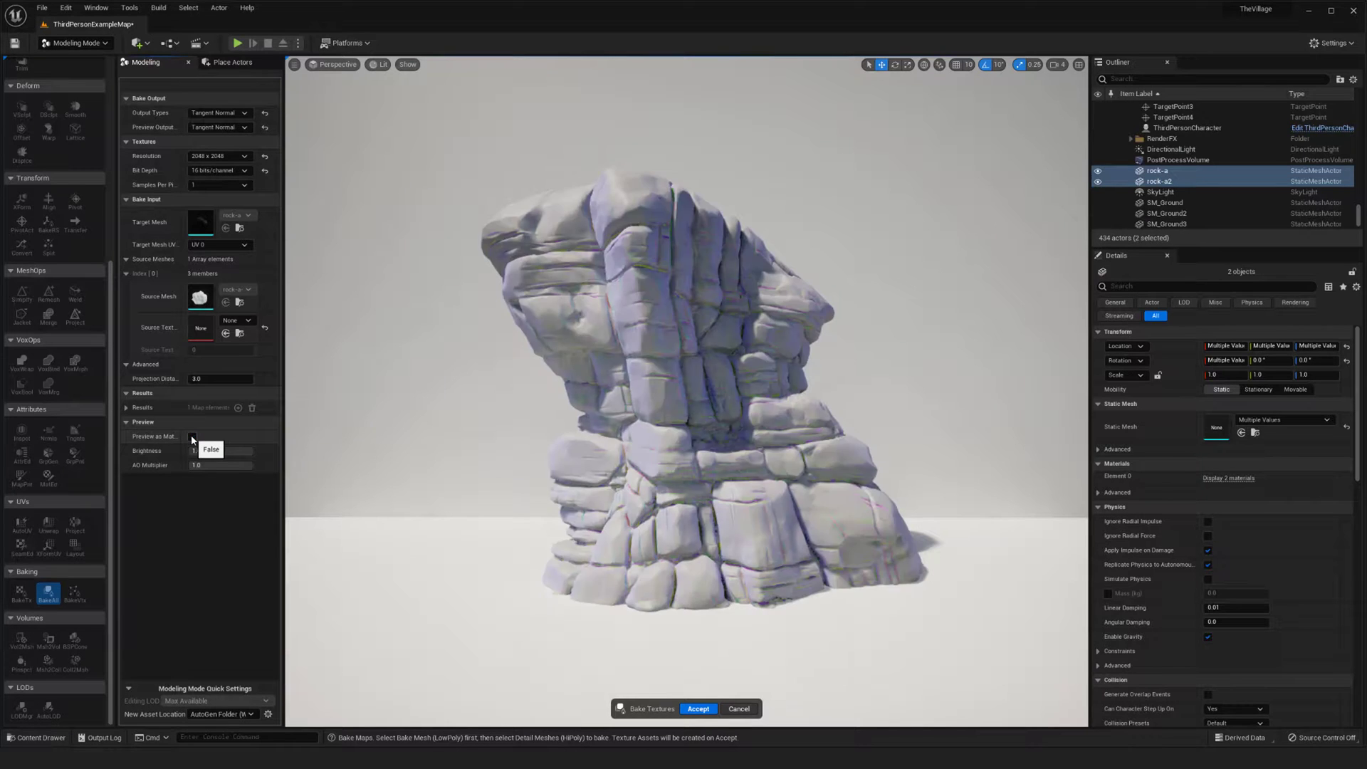
pyautogui.click(192, 437)
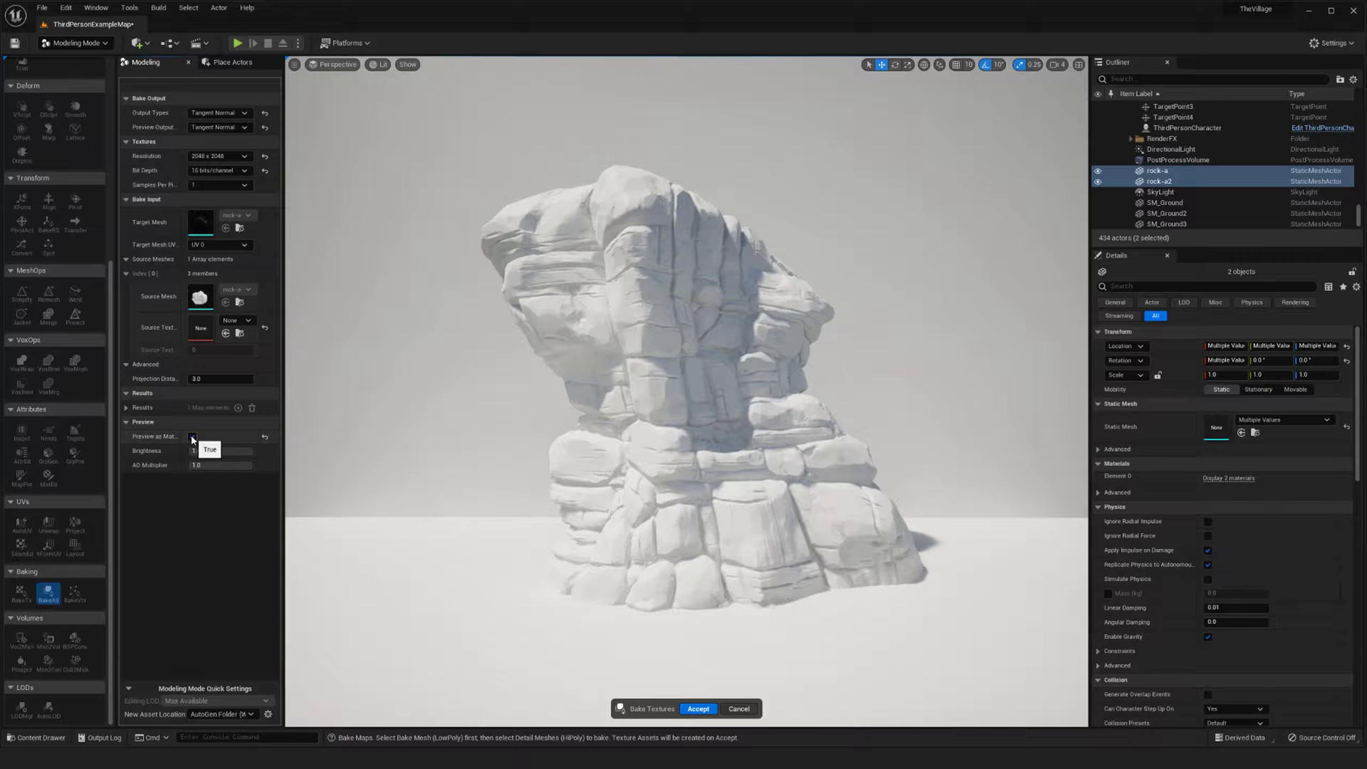
pyautogui.click(192, 437)
pyautogui.click(192, 437)
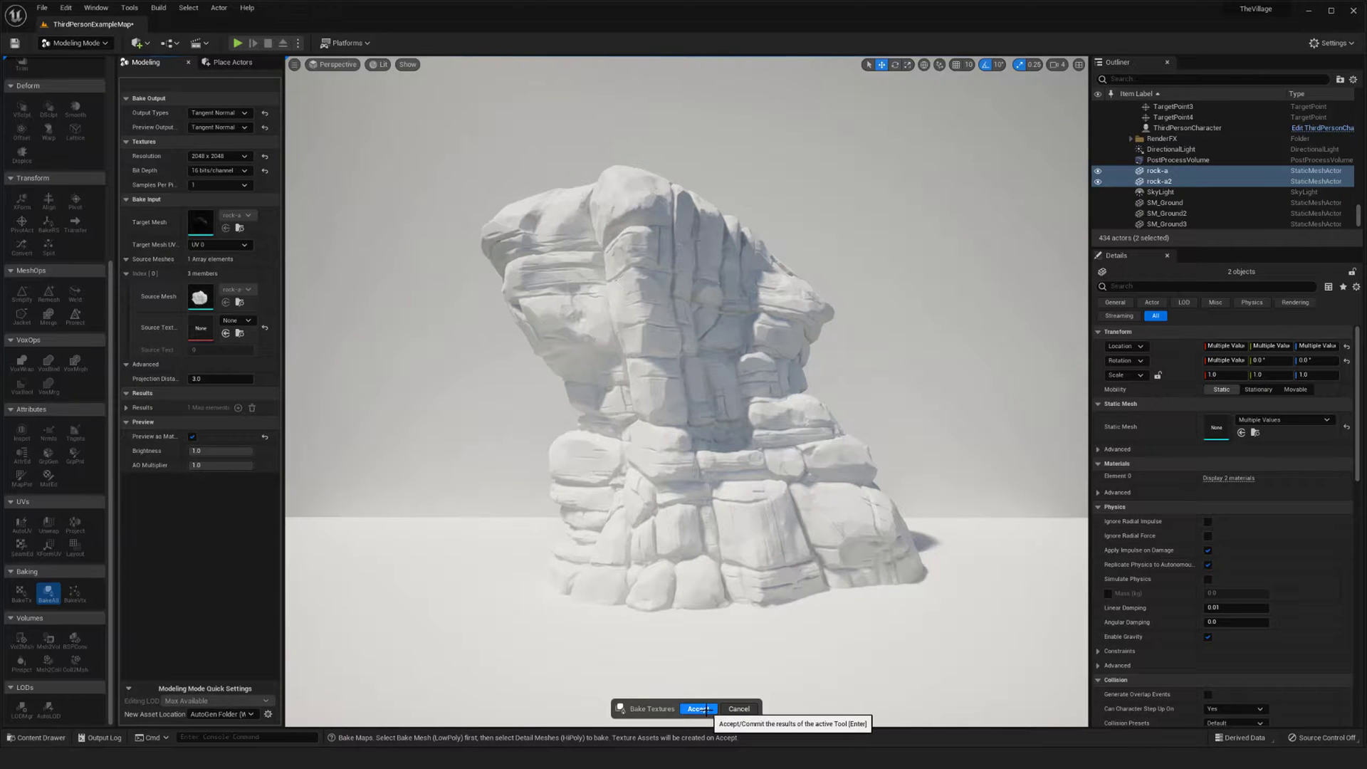
# - Accept the bake to create the texture assets, then delete rock-a2 from the level
pyautogui.press('Return')
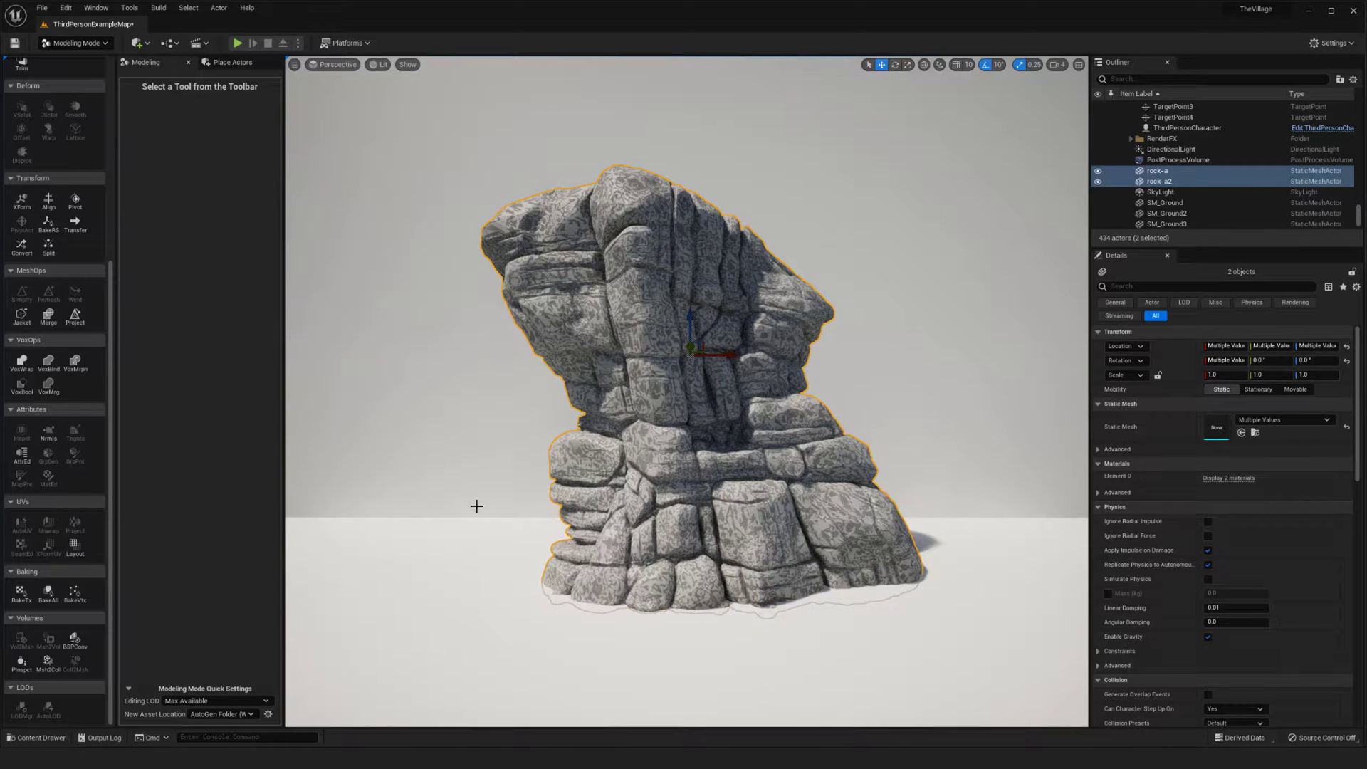
pyautogui.click(1159, 181)
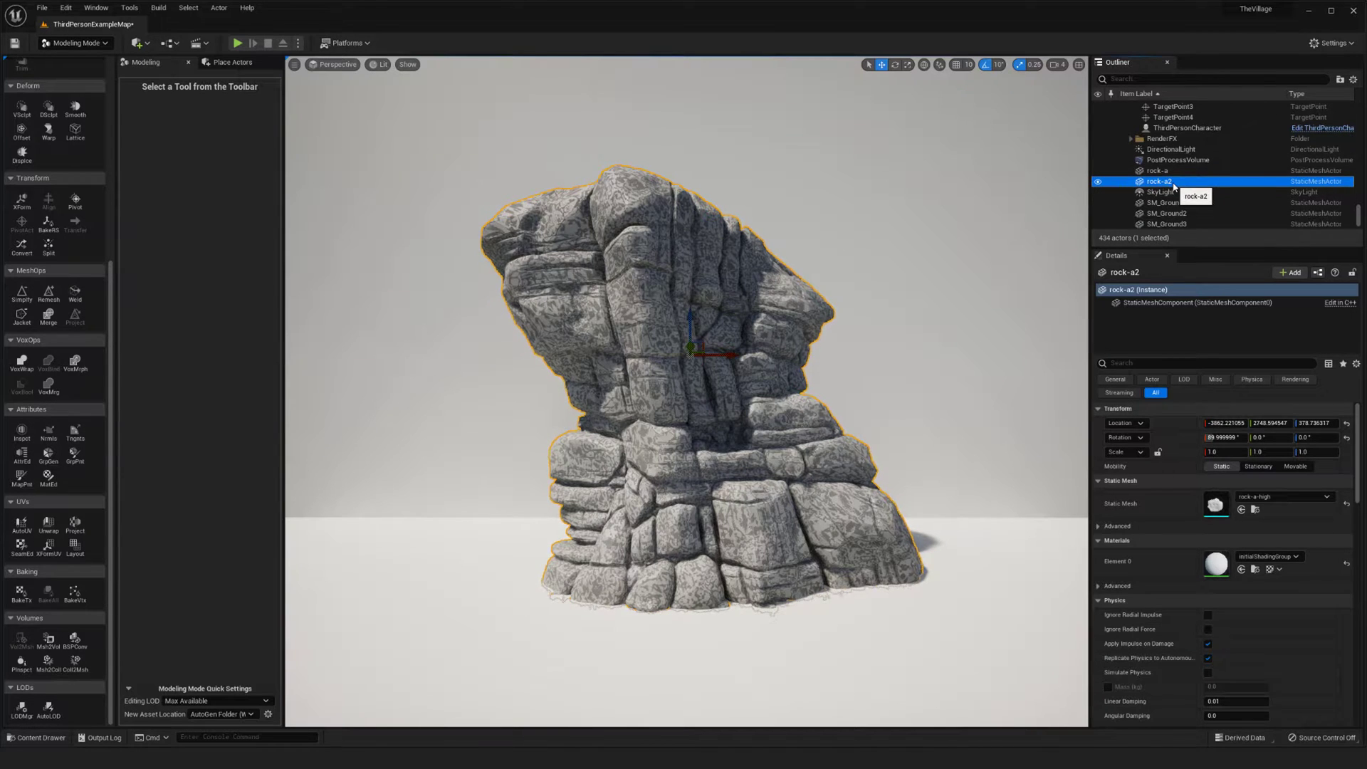
pyautogui.press('Delete')
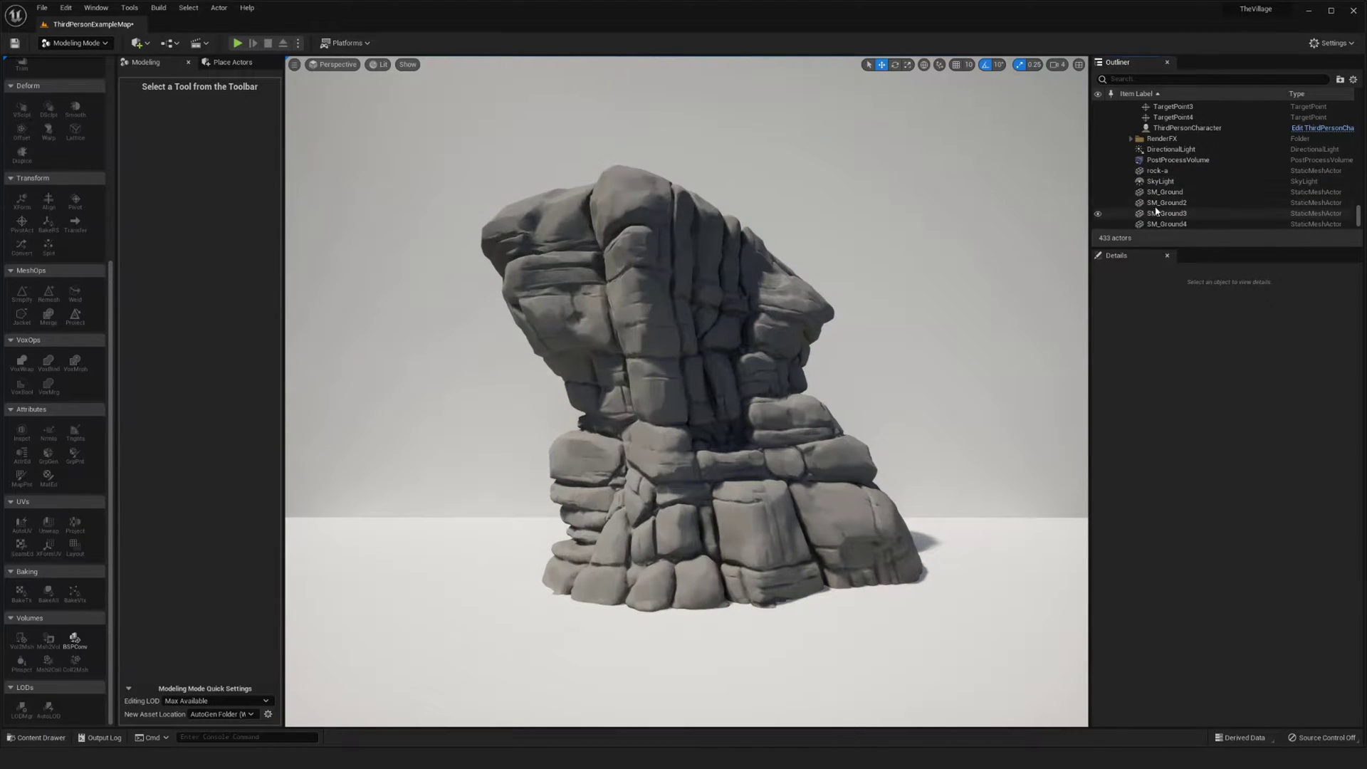
# - Select rock-a and drag the rock-a-shader material onto it
pyautogui.click(42, 738)
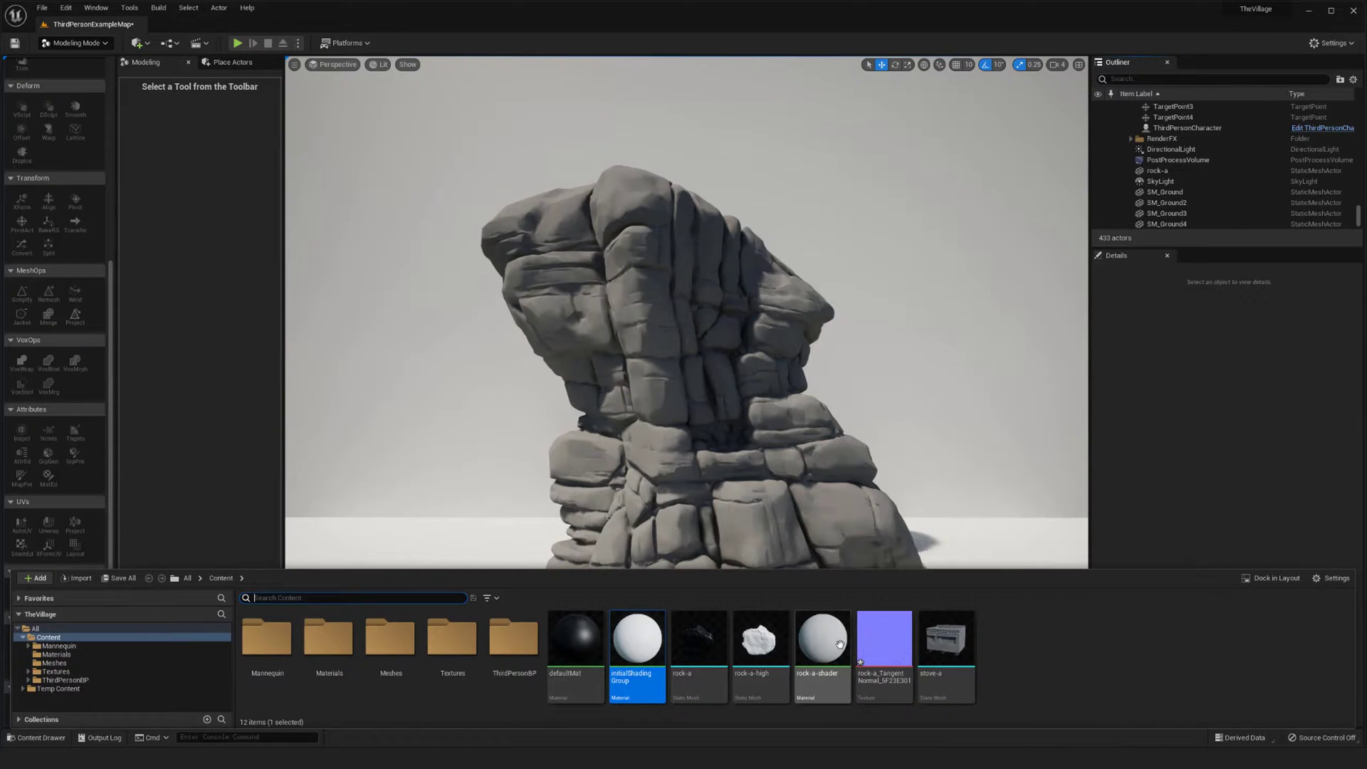
pyautogui.click(699, 432)
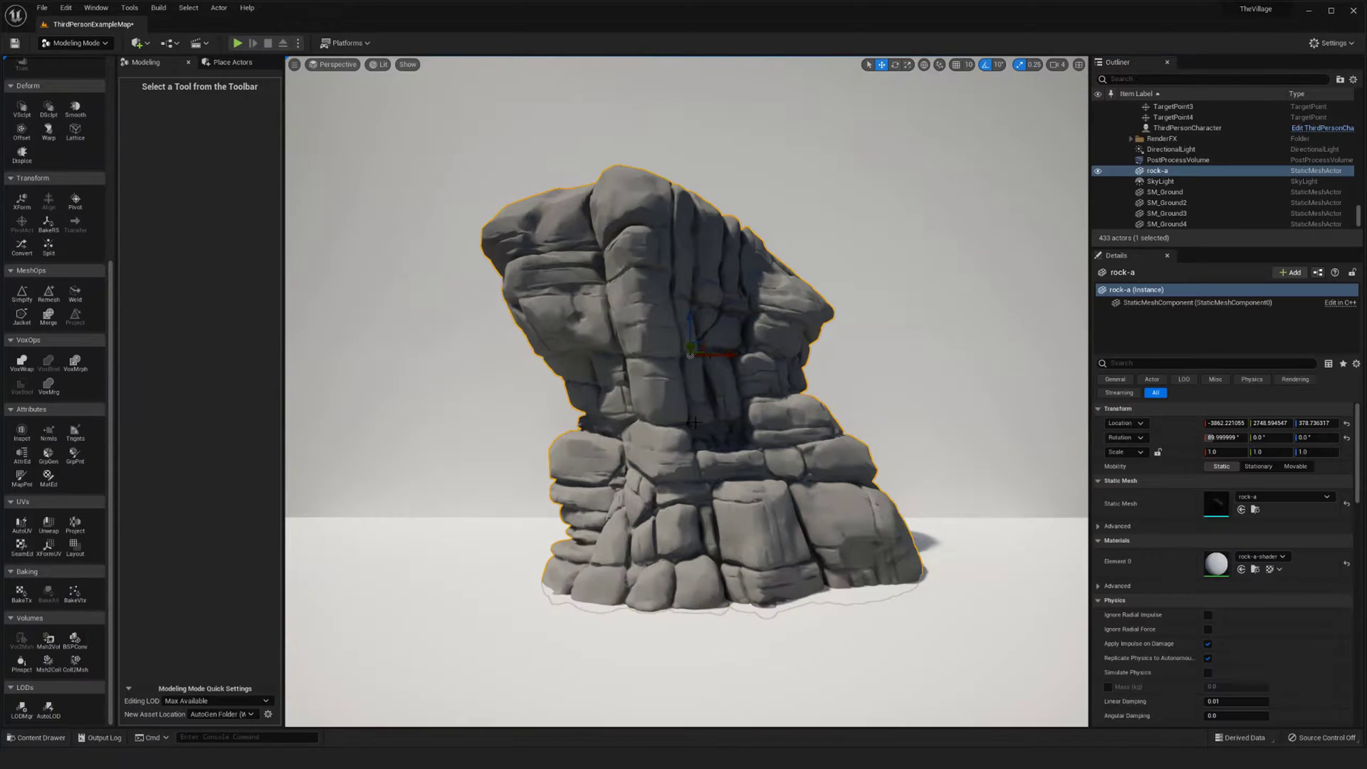
pyautogui.click(36, 737)
pyautogui.click(823, 644)
pyautogui.moveTo(822, 644); pyautogui.dragTo(734, 432)
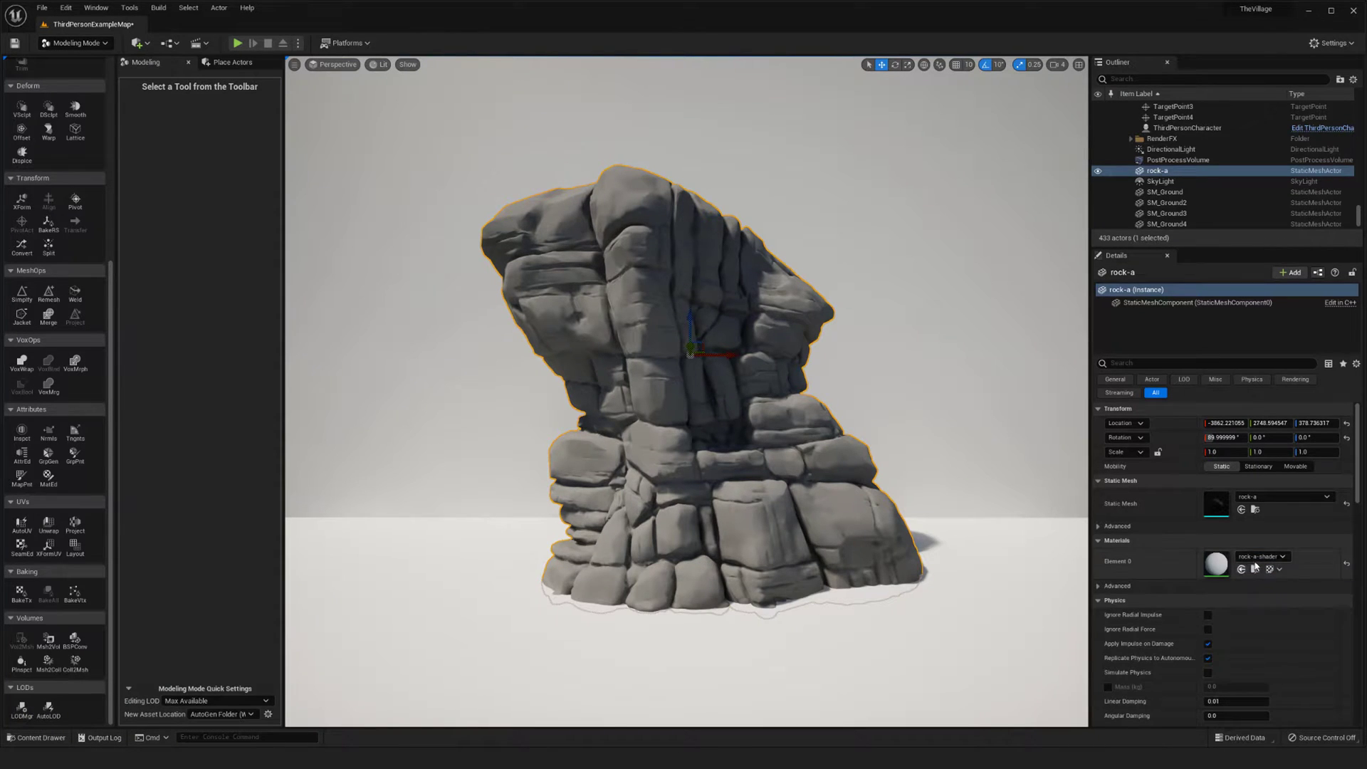
# - Open rock-a-shader in the Material Editor and arrange it above the Content Drawer
pyautogui.doubleClick(1217, 562)
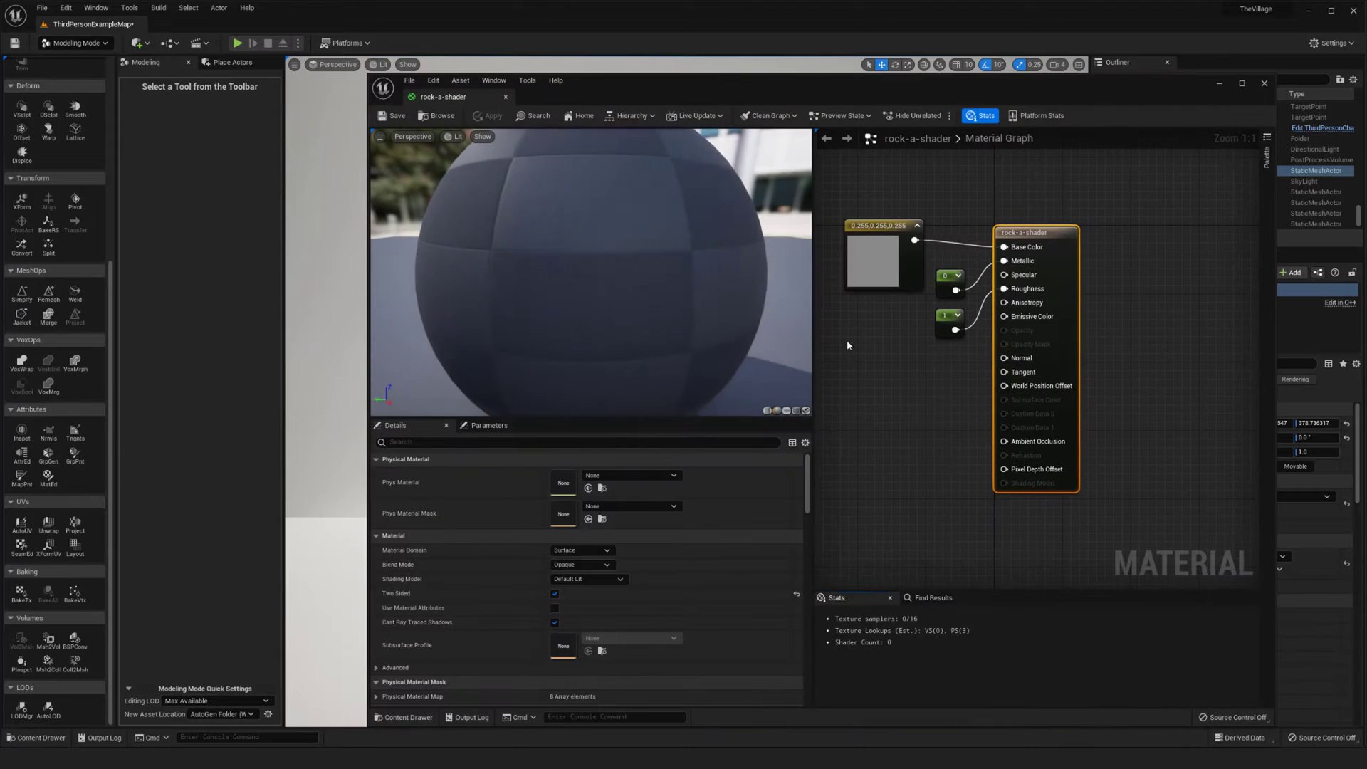
pyautogui.moveTo(916, 379); pyautogui.dragTo(989, 380, button='right')
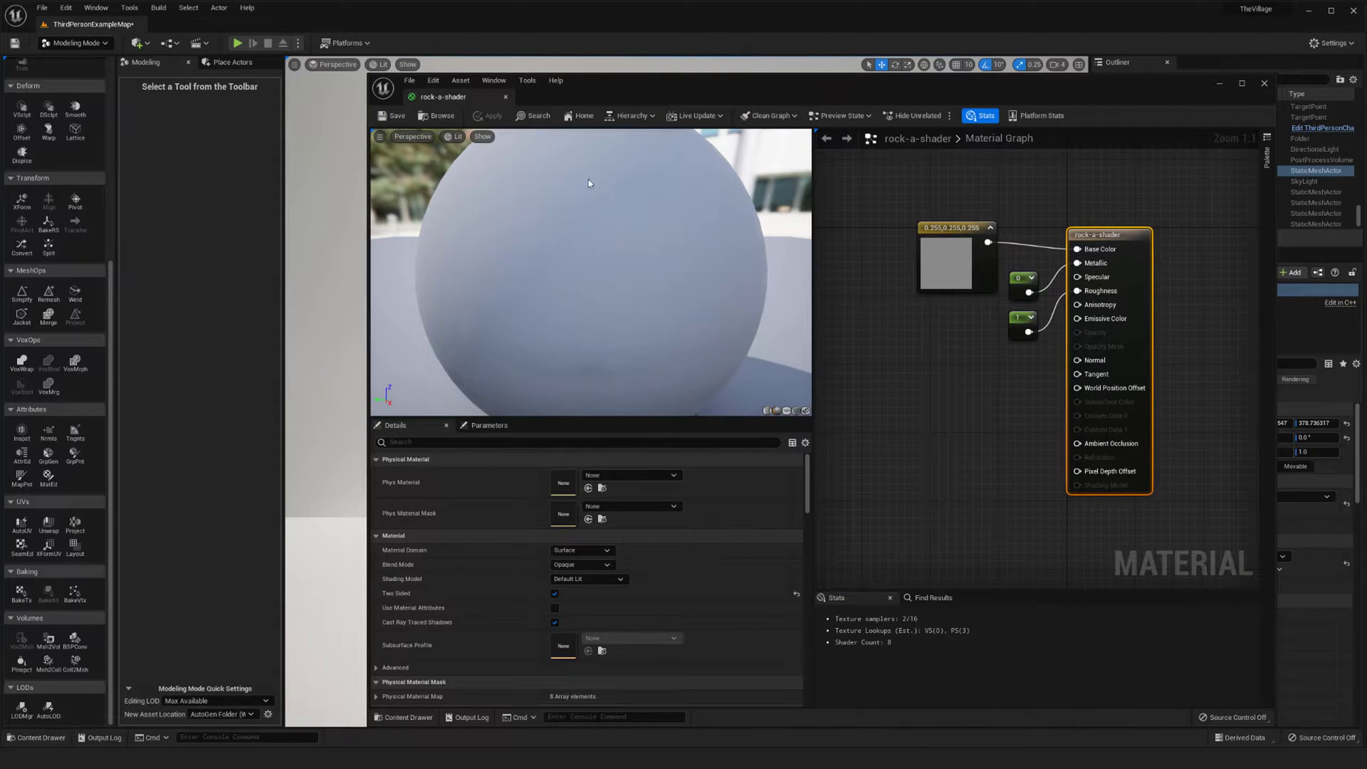
pyautogui.moveTo(617, 86); pyautogui.dragTo(603, 40)
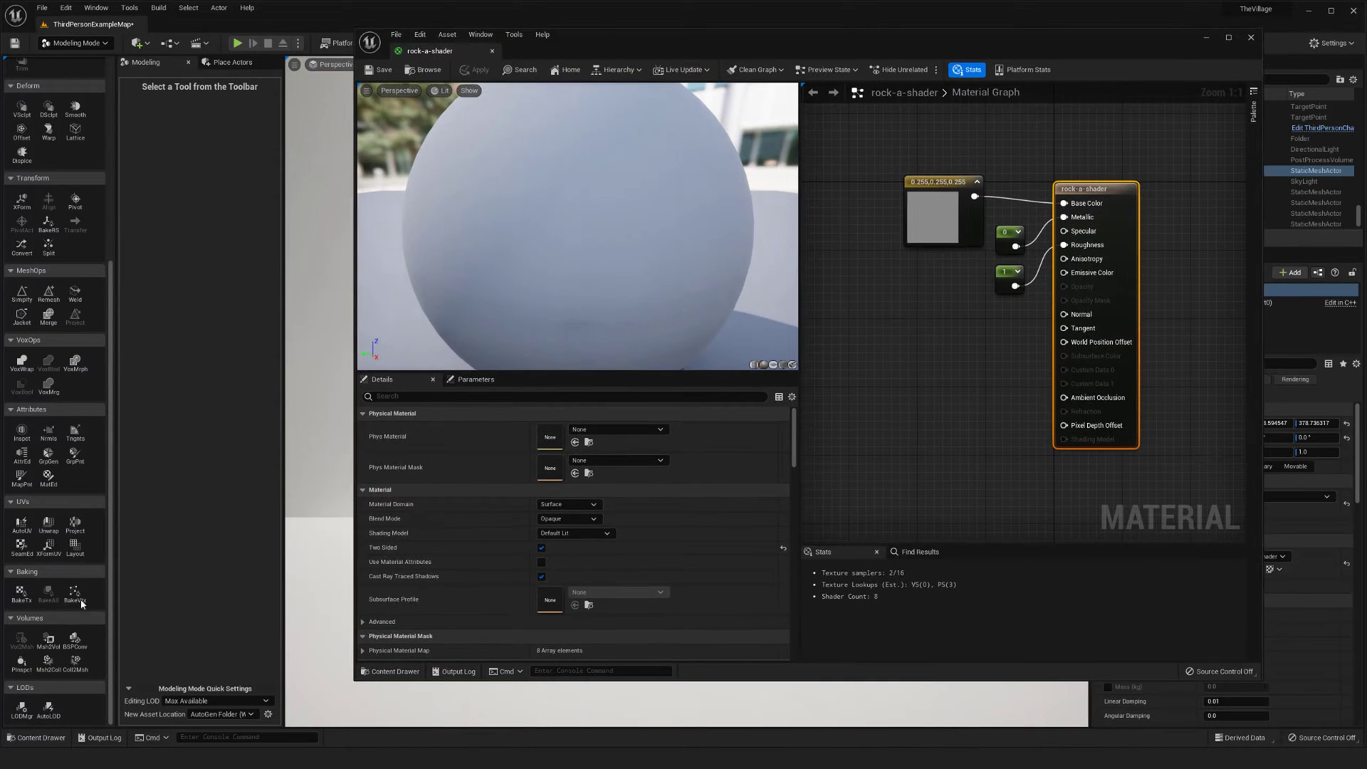
pyautogui.click(35, 737)
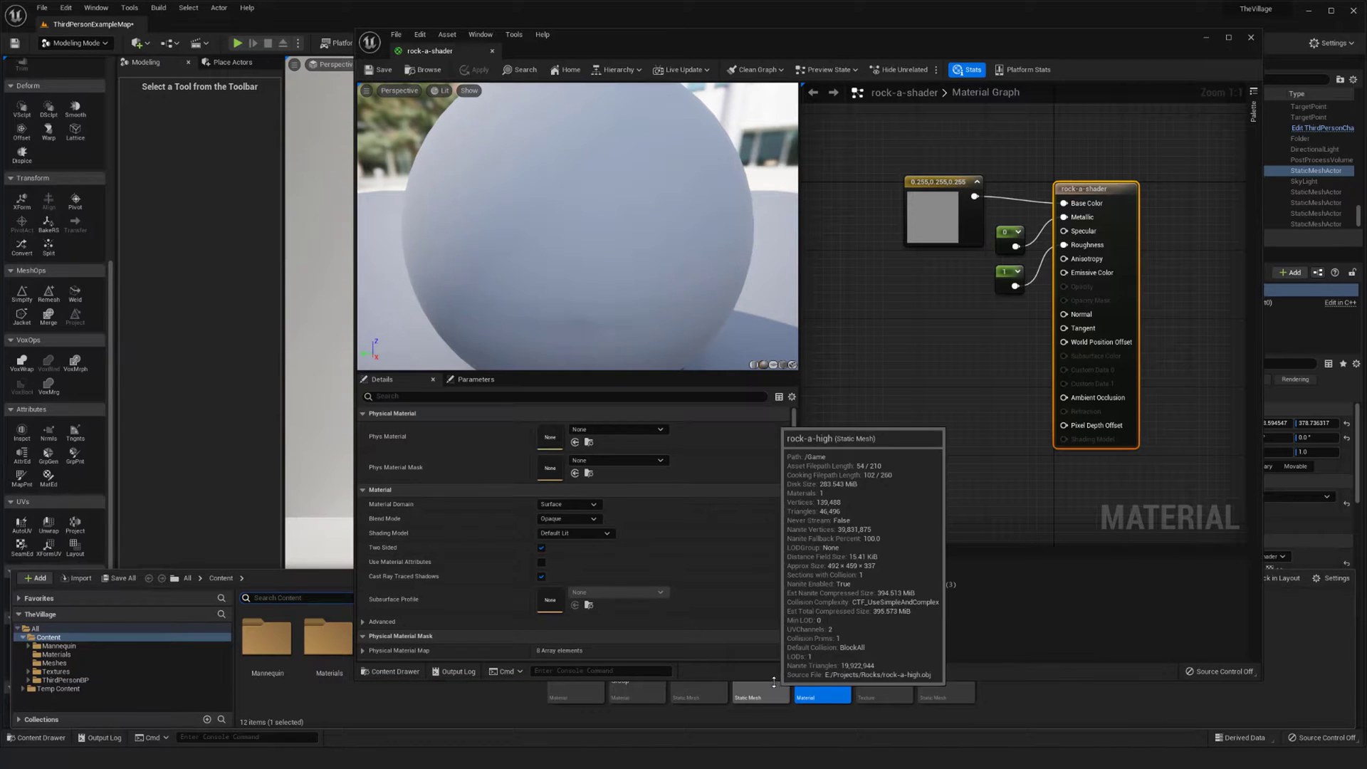
pyautogui.moveTo(772, 680); pyautogui.dragTo(772, 591)
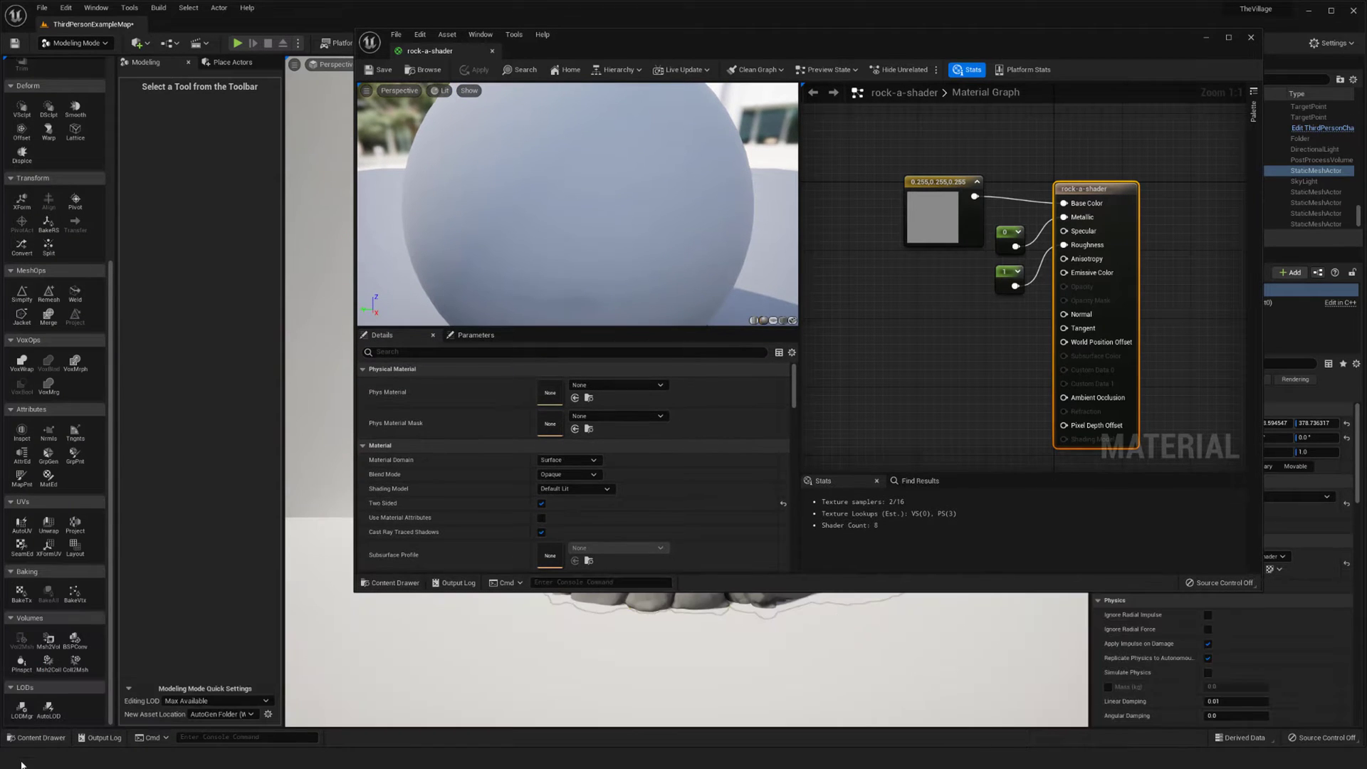
pyautogui.click(35, 736)
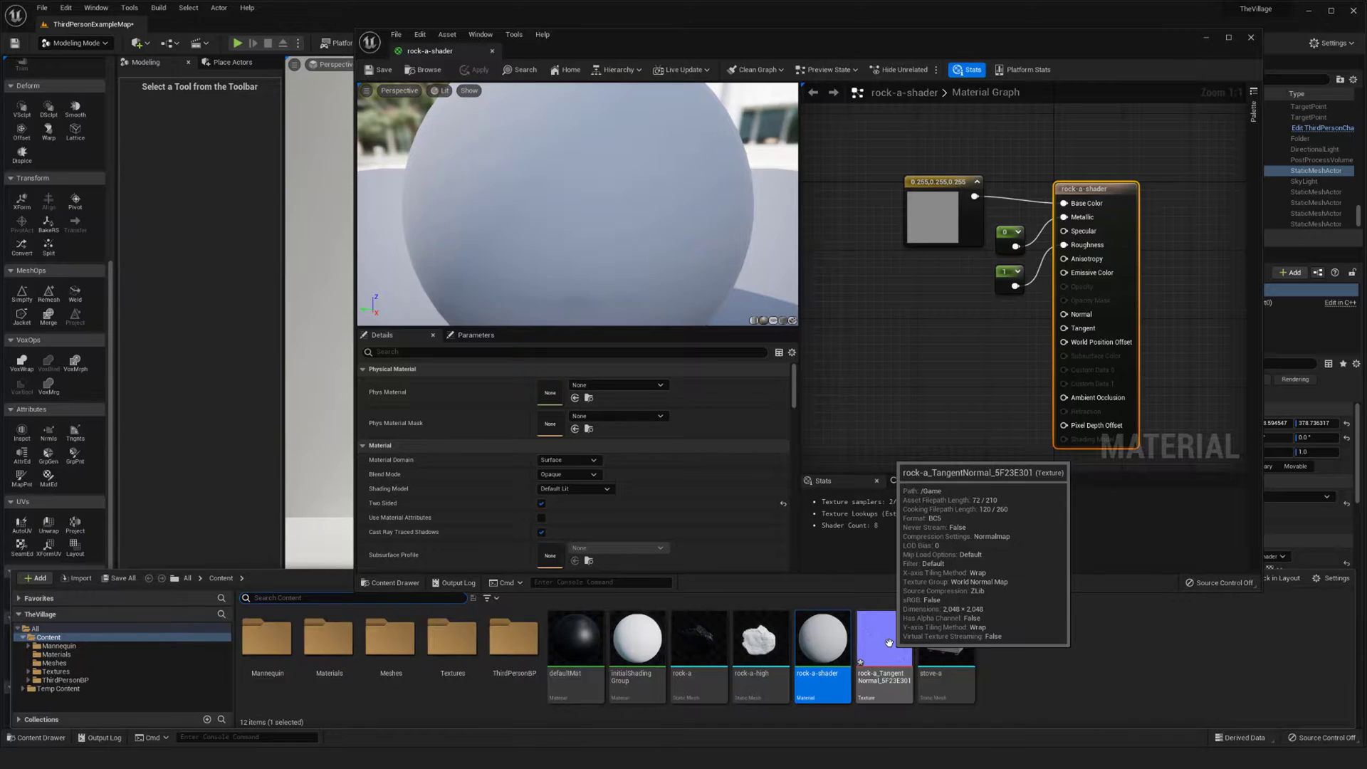
# - Inspect the baked tangent normal texture, then add it as a sample node wired RGB to Normal
pyautogui.doubleClick(890, 646)
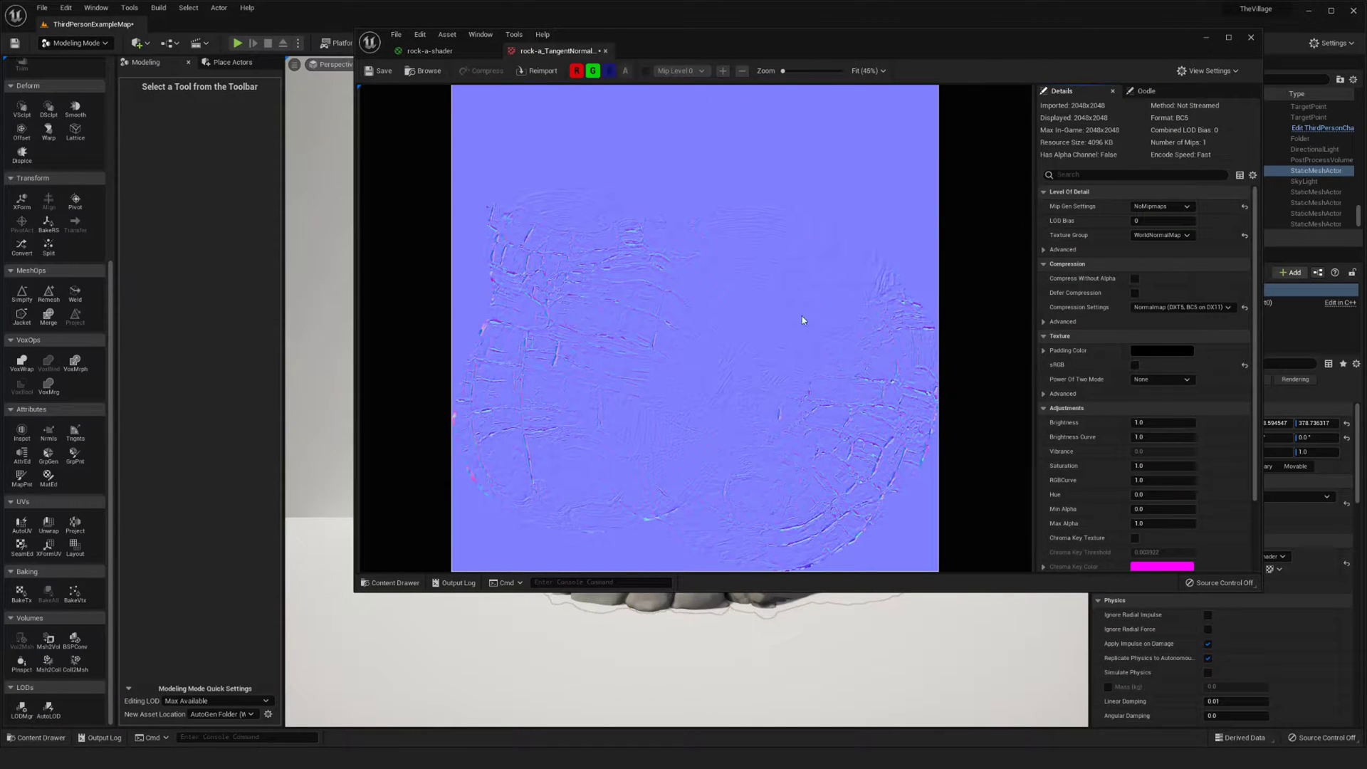
pyautogui.click(606, 50)
pyautogui.click(37, 737)
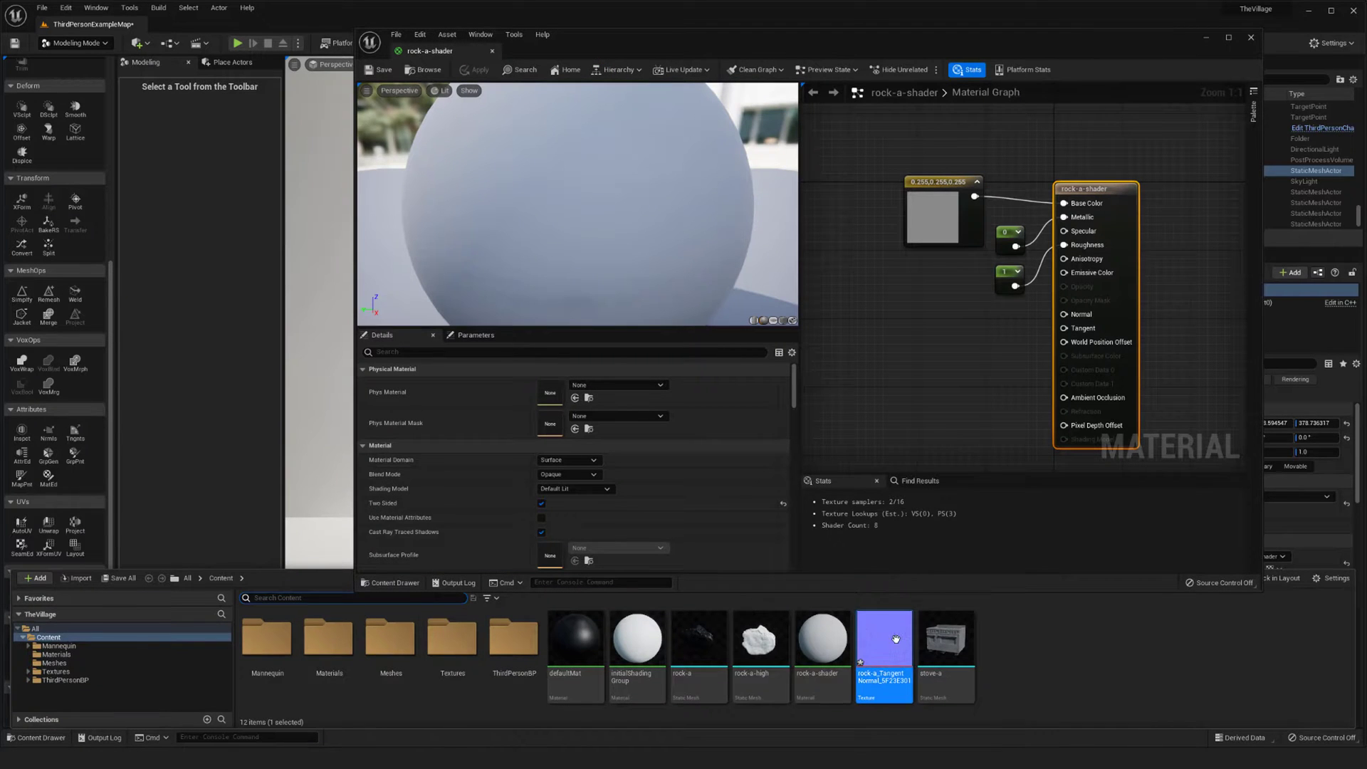
pyautogui.moveTo(883, 666); pyautogui.dragTo(878, 312)
pyautogui.moveTo(974, 330); pyautogui.dragTo(1064, 313)
# - Apply the rock-a-shader changes and close its Material Editor
pyautogui.click(383, 69)
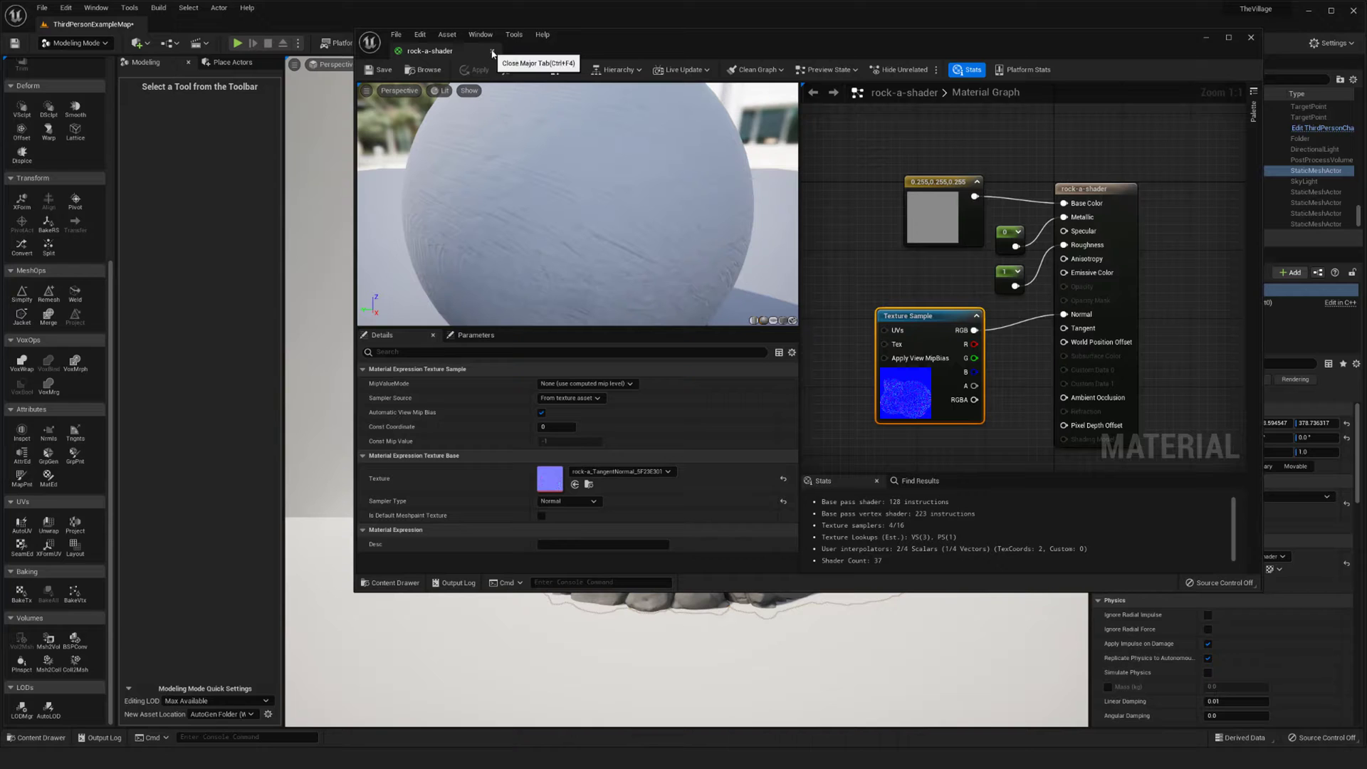
pyautogui.click(492, 53)
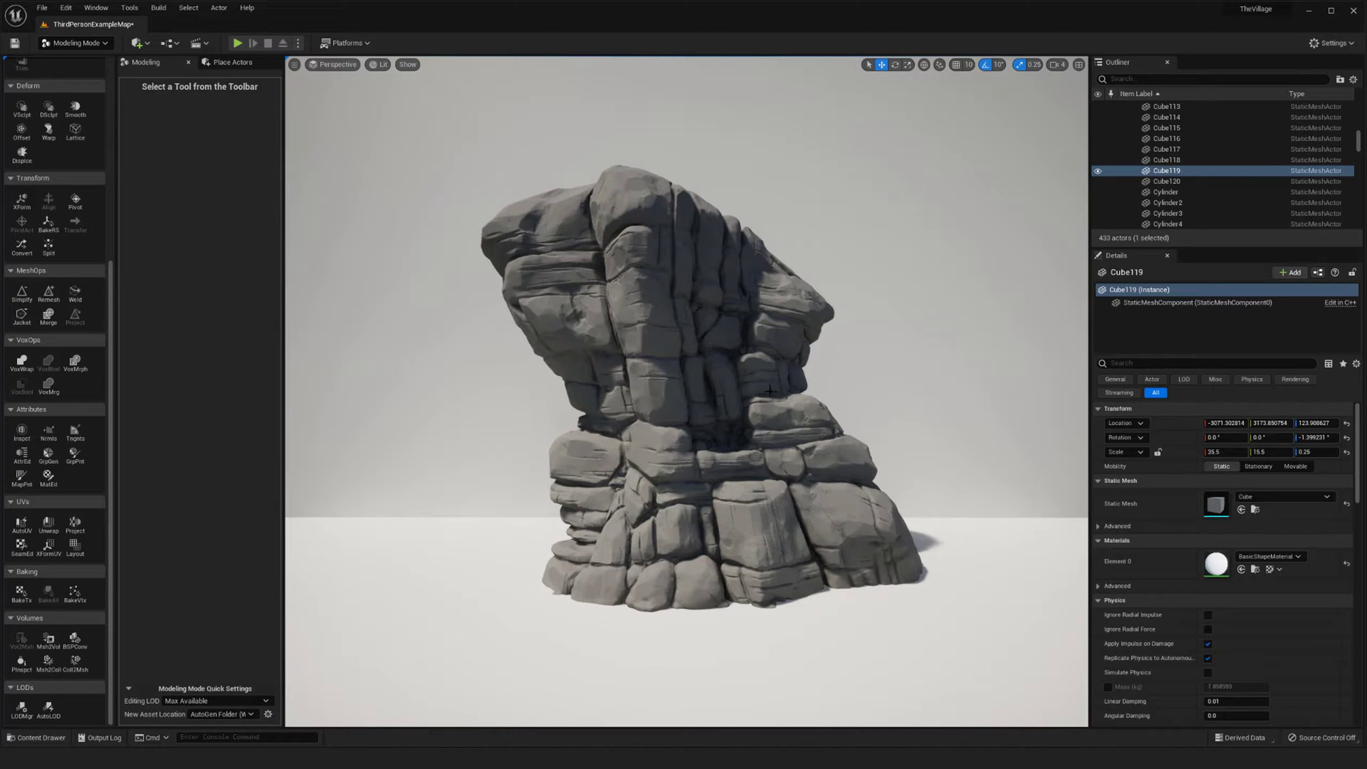
pyautogui.click(37, 737)
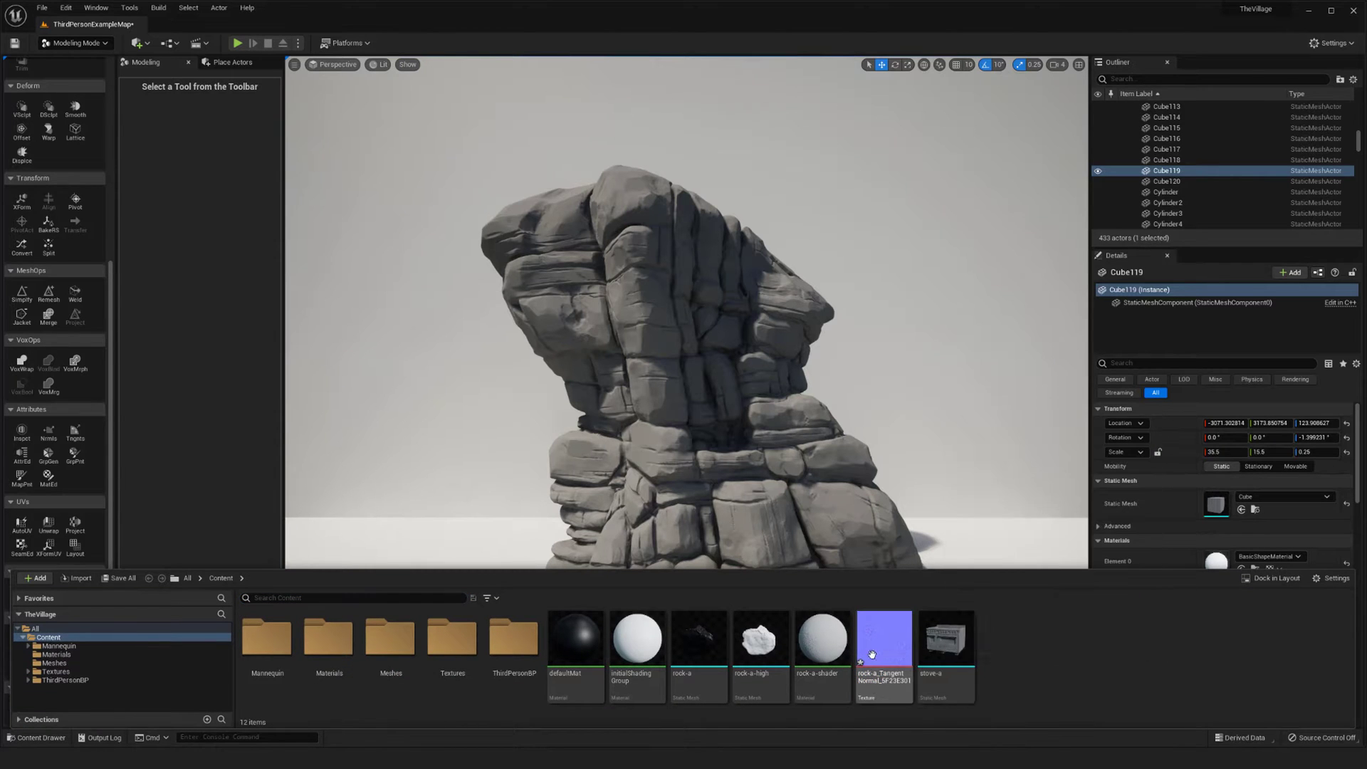
pyautogui.click(826, 712)
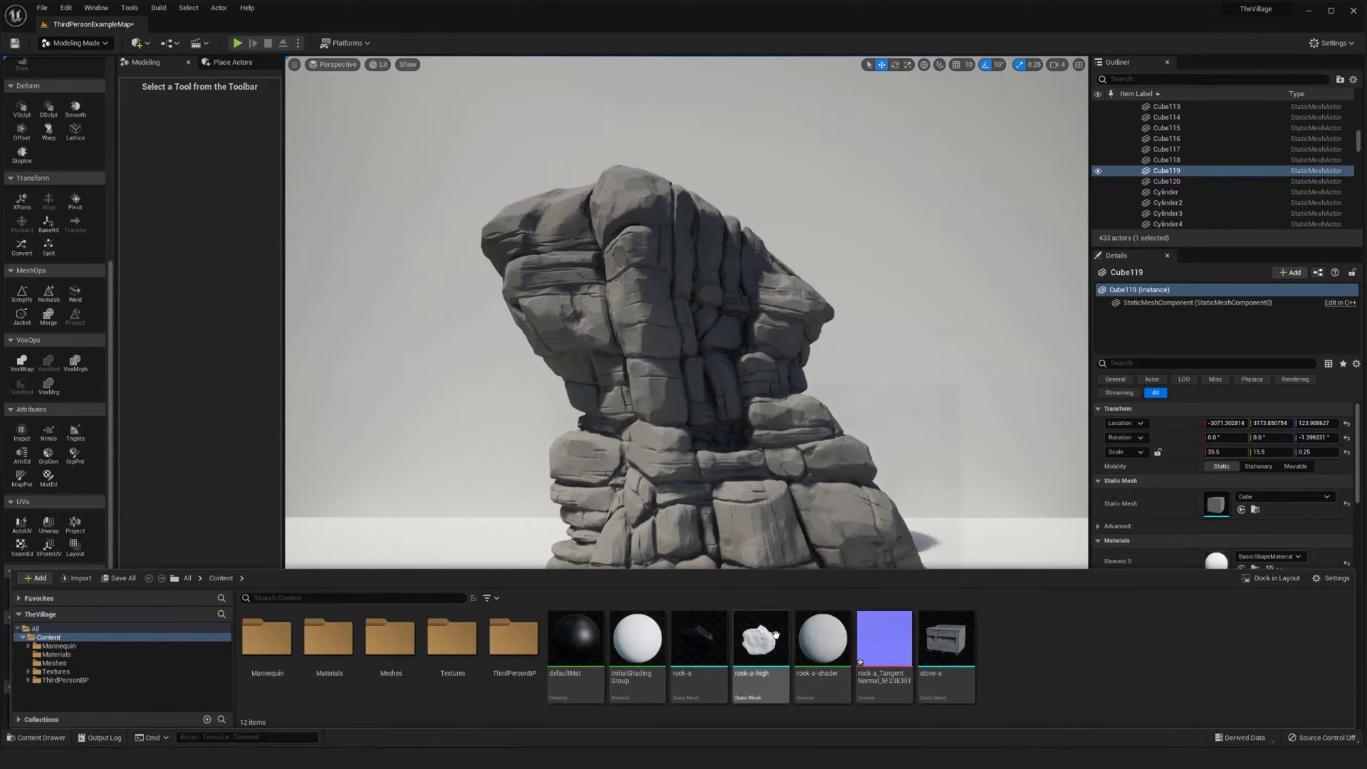
pyautogui.click(219, 561)
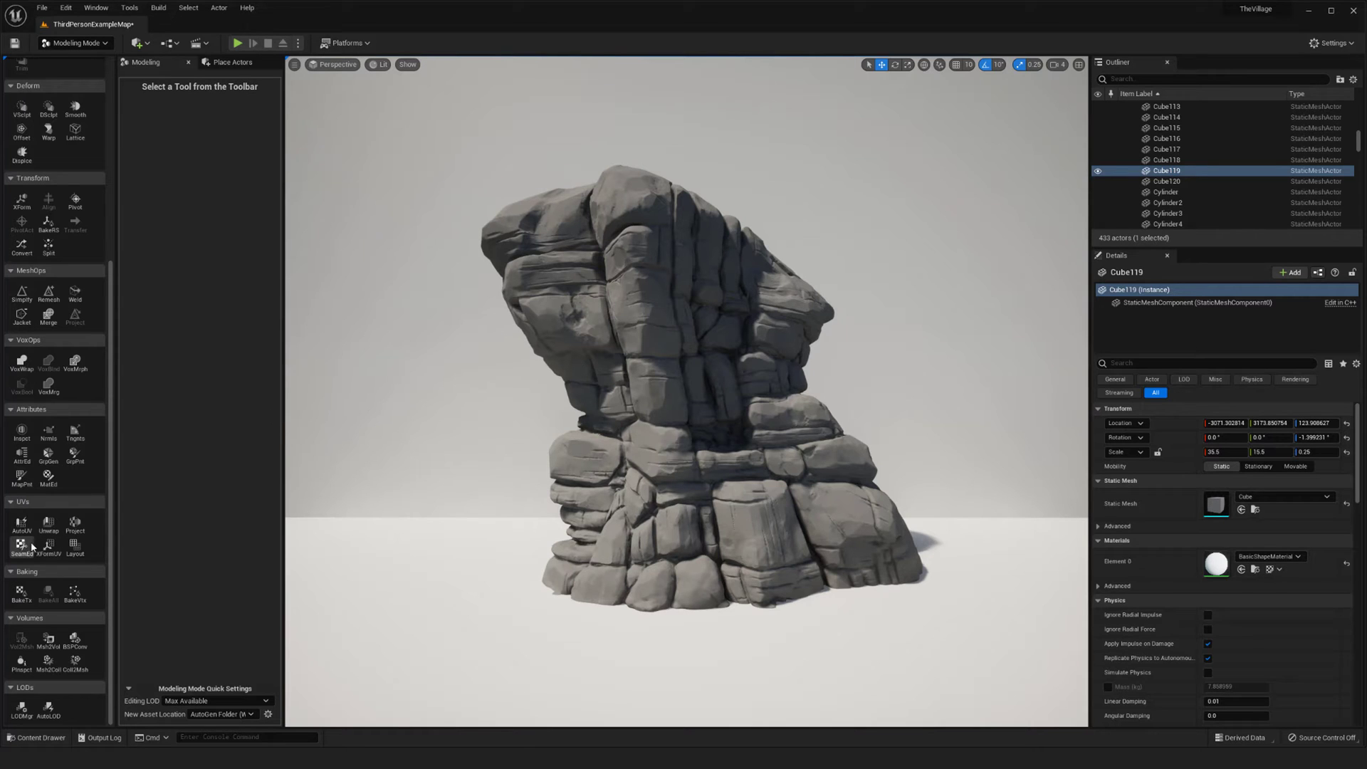
pyautogui.scroll(2, 105, 447)
pyautogui.scroll(10, 105, 447)
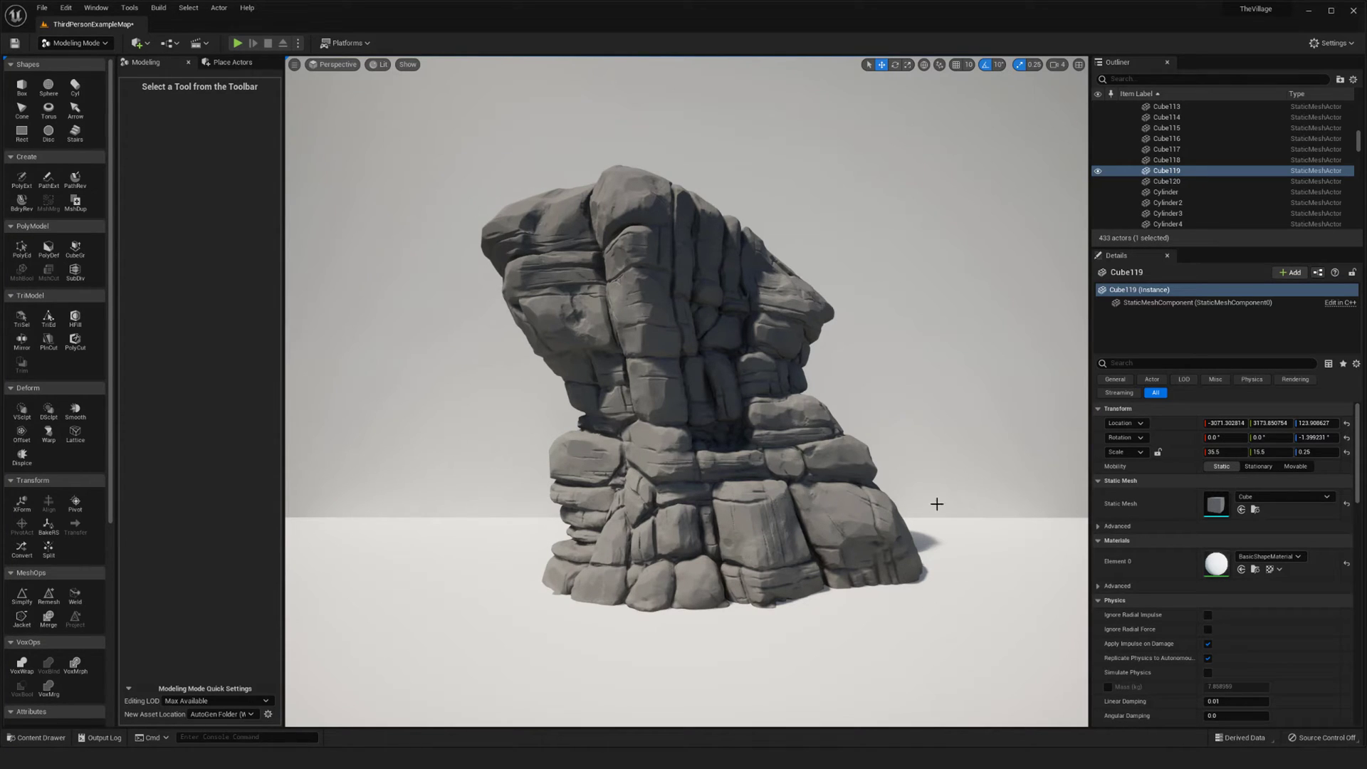
pyautogui.scroll(-7, 67, 673)
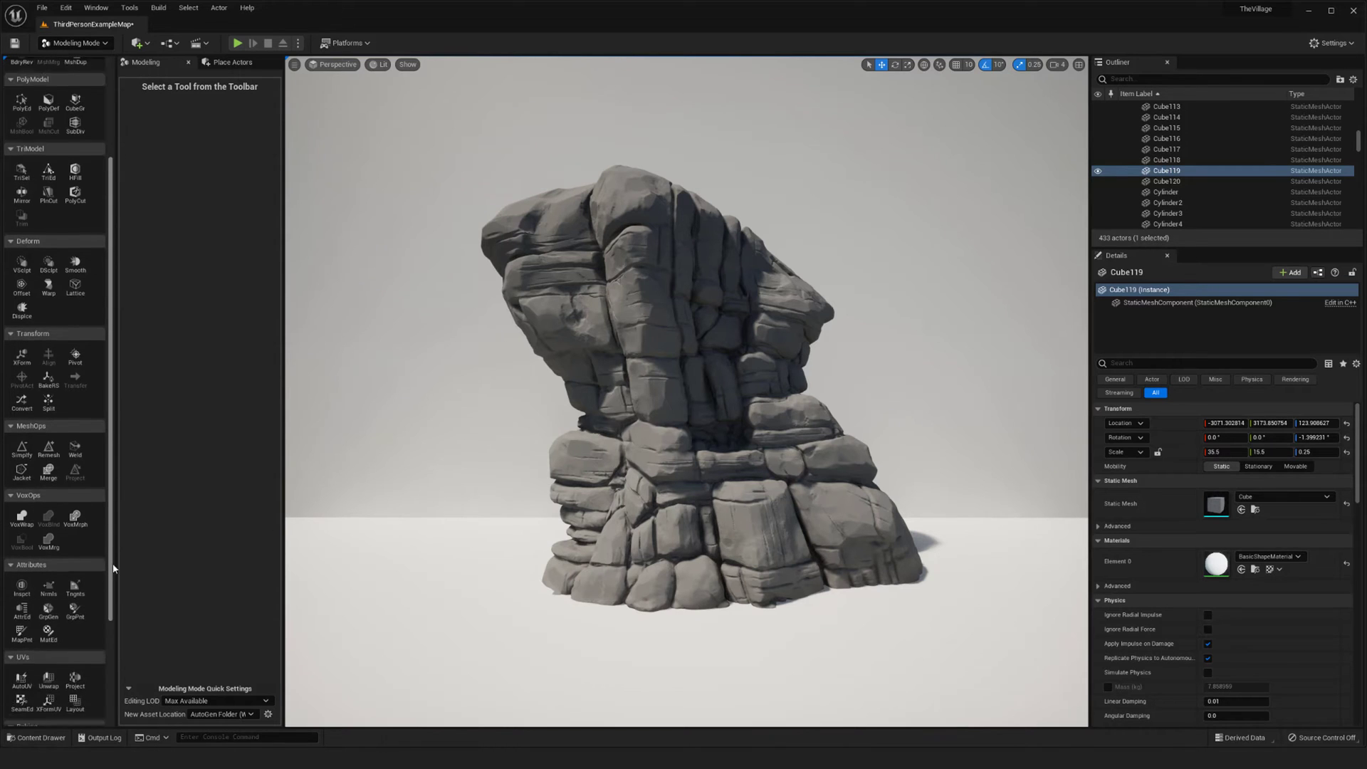
pyautogui.scroll(-1, 21, 653)
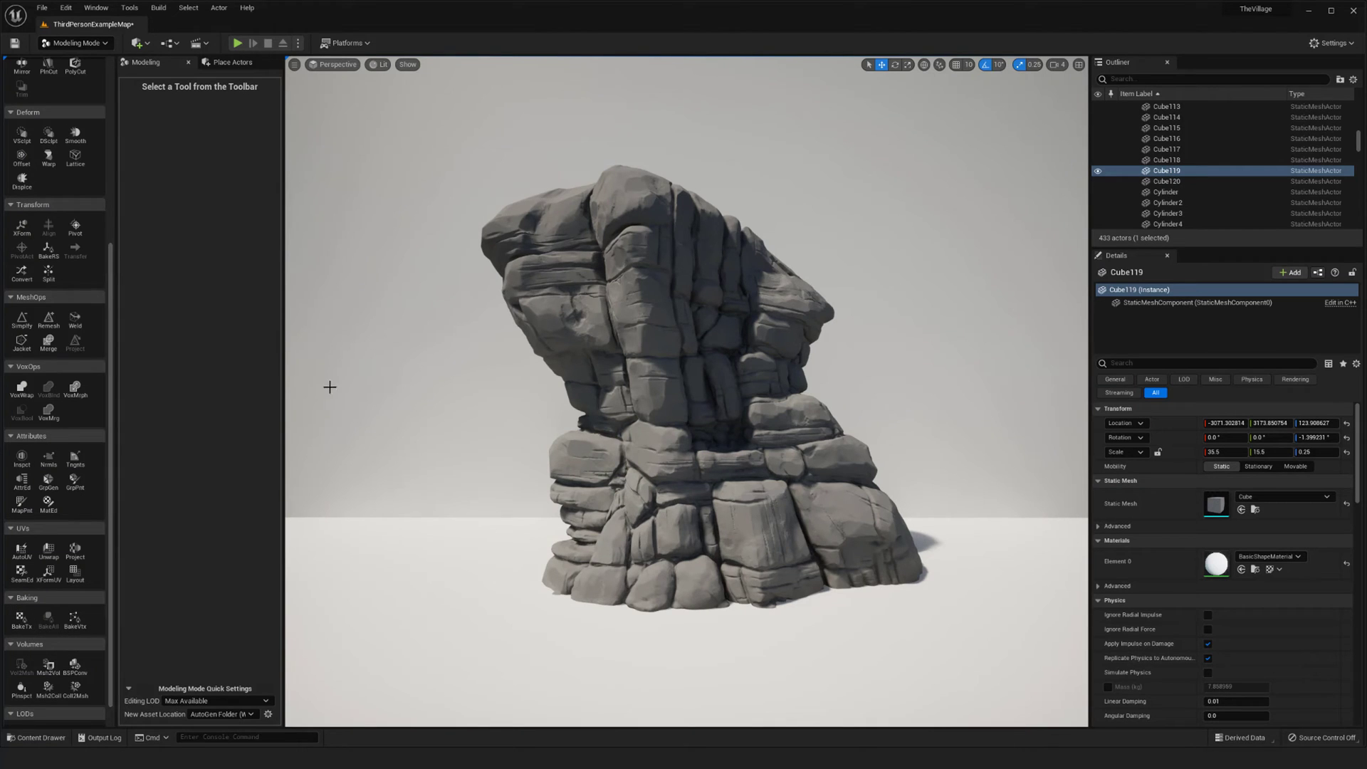
pyautogui.moveTo(112, 570); pyautogui.dragTo(120, 338)
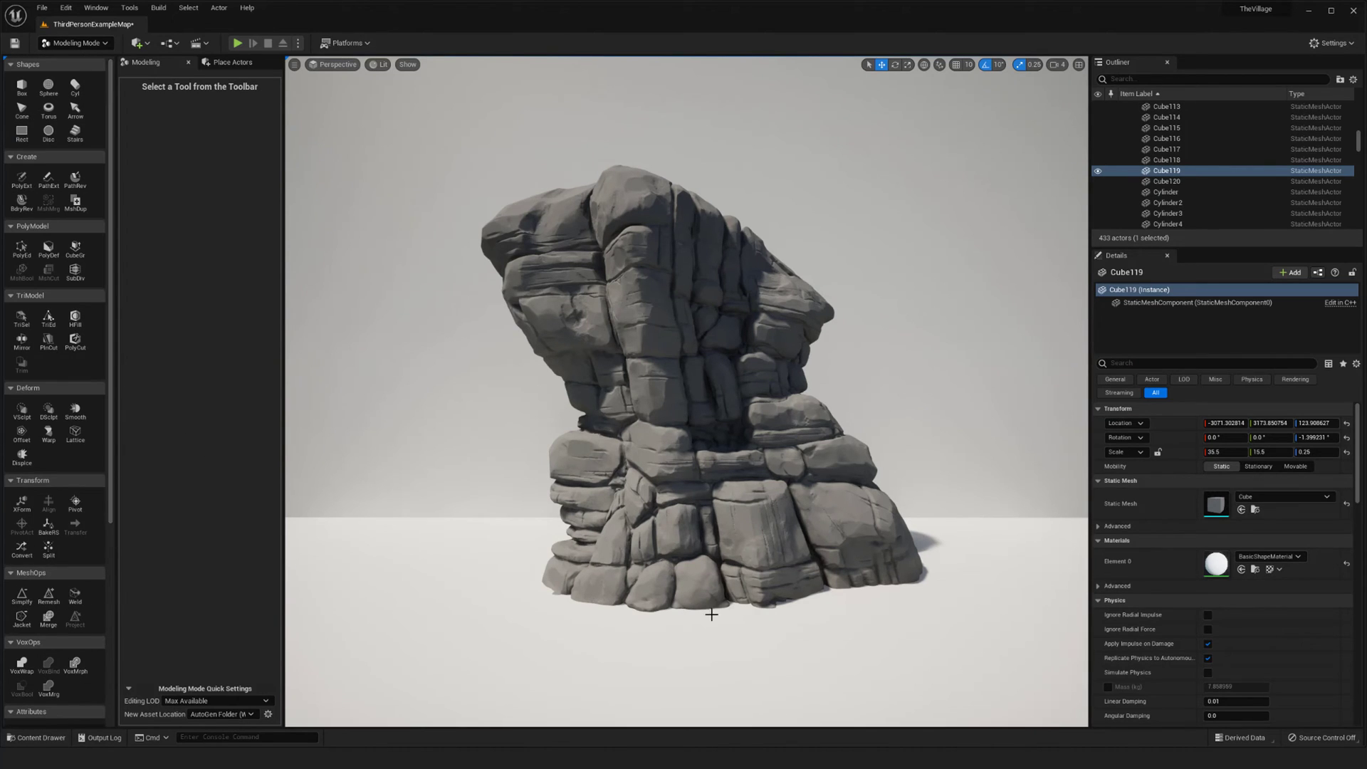